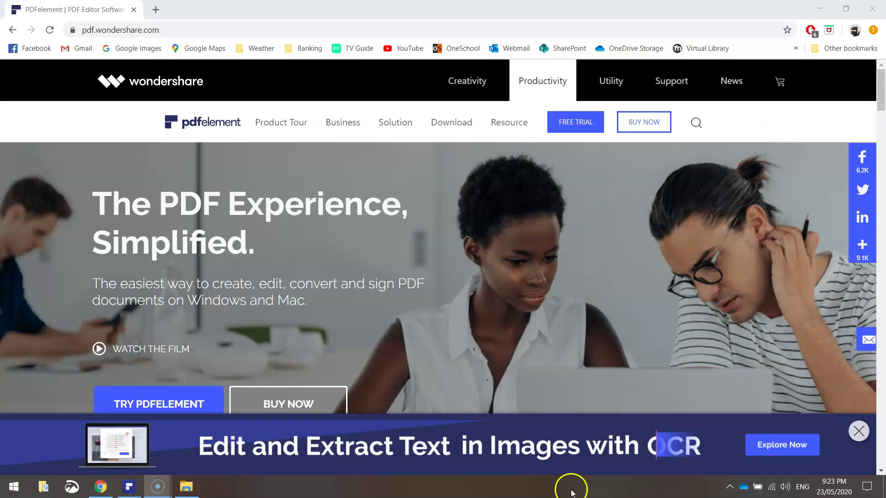
Step: Start the free PDFelement trial from pdf.wondershare.com and bring the PDFelement start screen forward
{"action": "mouse_move", "coordinate": [880, 88]}
{"action": "left_mouse_down"}
{"action": "mouse_move", "coordinate": [875, 262]}
{"action": "mouse_move", "coordinate": [881, 76]}
{"action": "left_mouse_up"}
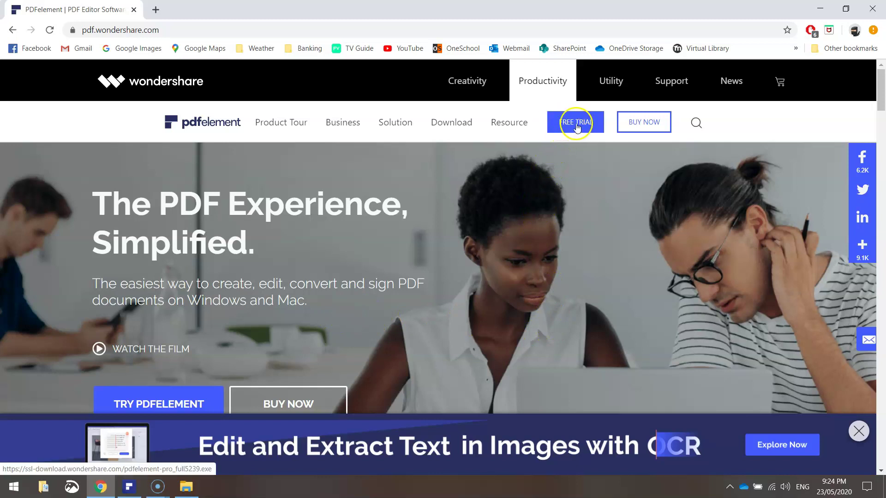
{"action": "left_click", "coordinate": [593, 128]}
{"action": "left_click", "coordinate": [130, 488]}
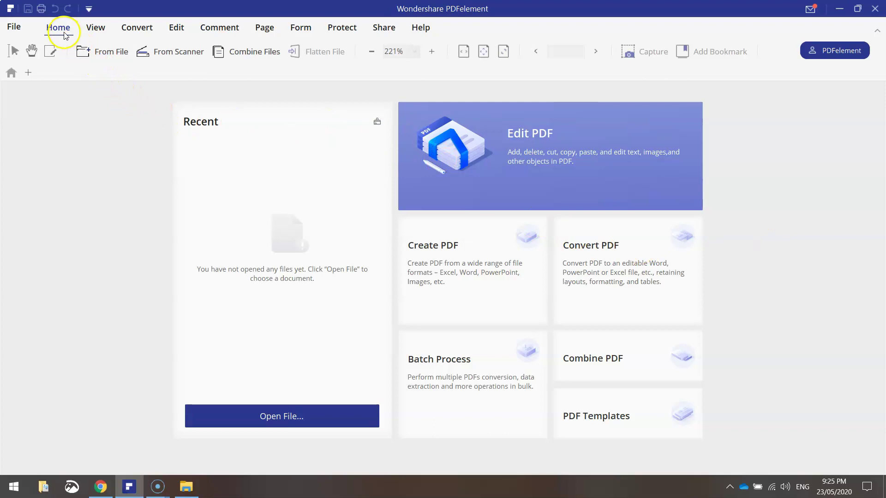
Step: Begin creating a PDF from an existing file using From File on the Home ribbon
{"action": "left_click", "coordinate": [94, 53]}
Step: Open Scanned File.pdf and hide the bookmarks side panel
{"action": "double_click", "coordinate": [530, 166]}
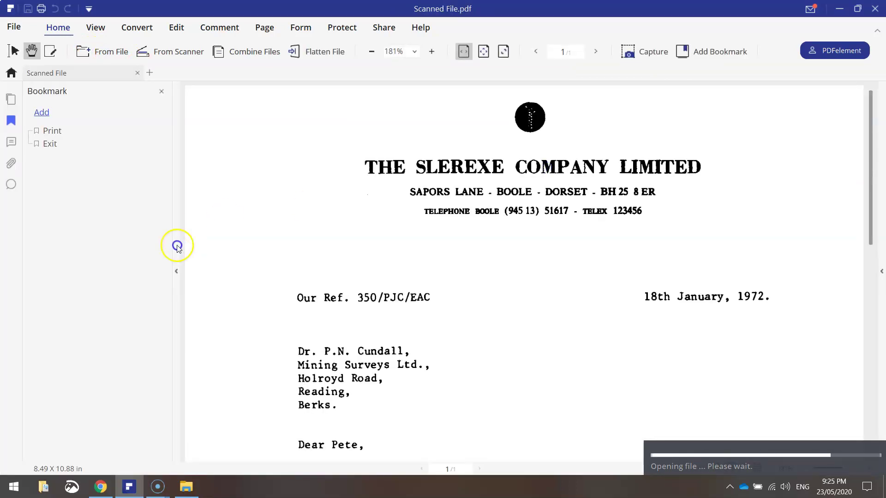
{"action": "left_click", "coordinate": [176, 271]}
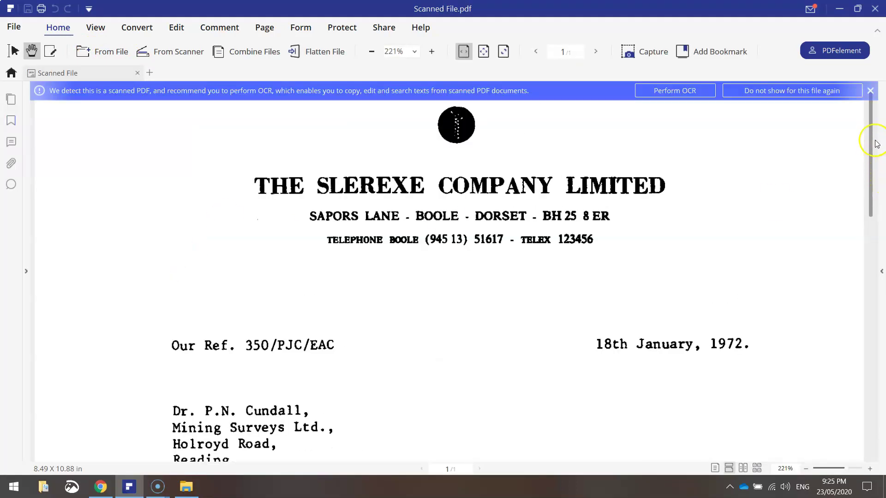
{"action": "mouse_move", "coordinate": [870, 139]}
{"action": "left_mouse_down"}
{"action": "mouse_move", "coordinate": [879, 392]}
{"action": "mouse_move", "coordinate": [872, 368]}
{"action": "mouse_move", "coordinate": [882, 126]}
{"action": "left_mouse_up"}
Step: Run OCR on the scanned letter as Editable Text, producing Scanned File_OCR(1)
{"action": "left_click", "coordinate": [687, 91]}
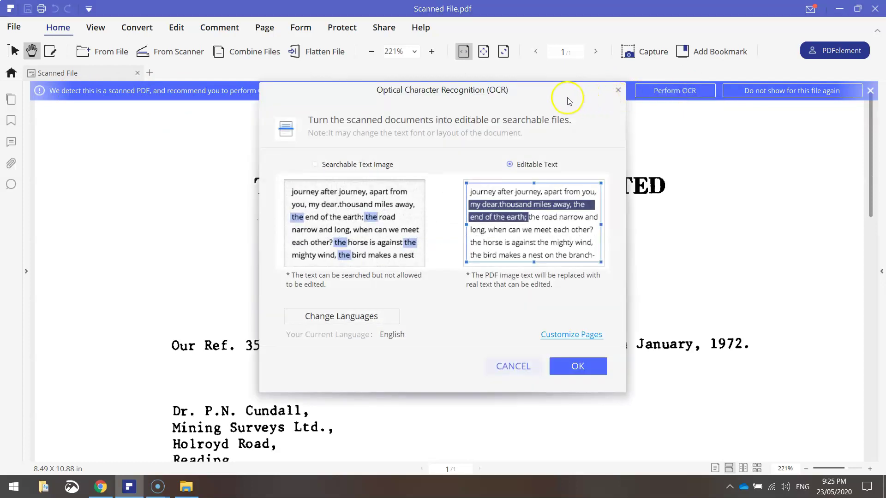
{"action": "left_click_drag", "start_coordinate": [494, 89], "coordinate": [499, 57]}
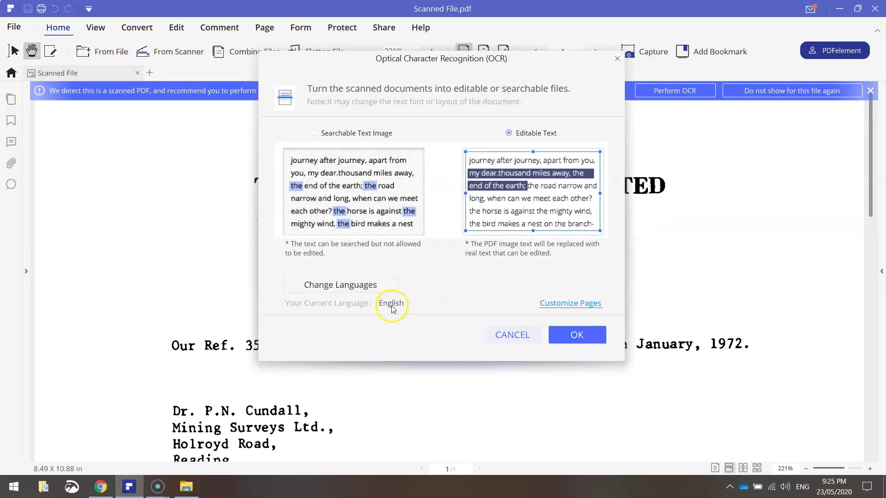
{"action": "left_click", "coordinate": [577, 336]}
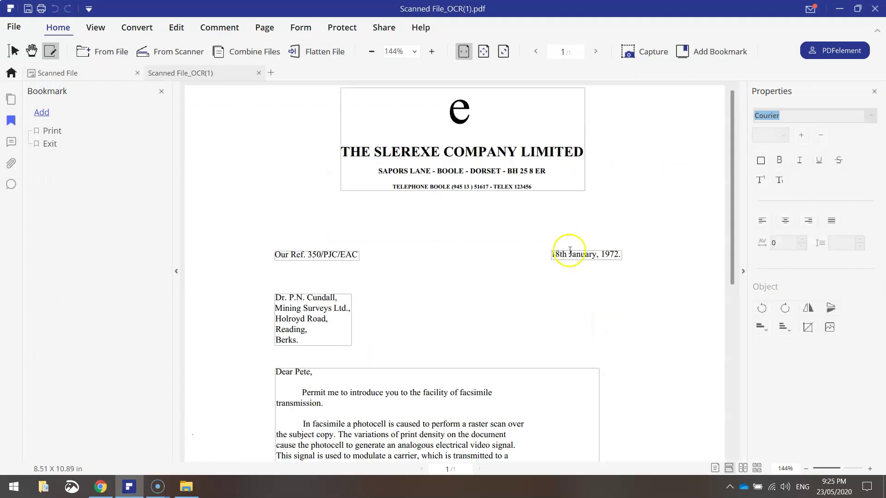
Step: Hide the bookmarks panel and compare the OCR'd letter against the original scan
{"action": "left_click", "coordinate": [176, 267]}
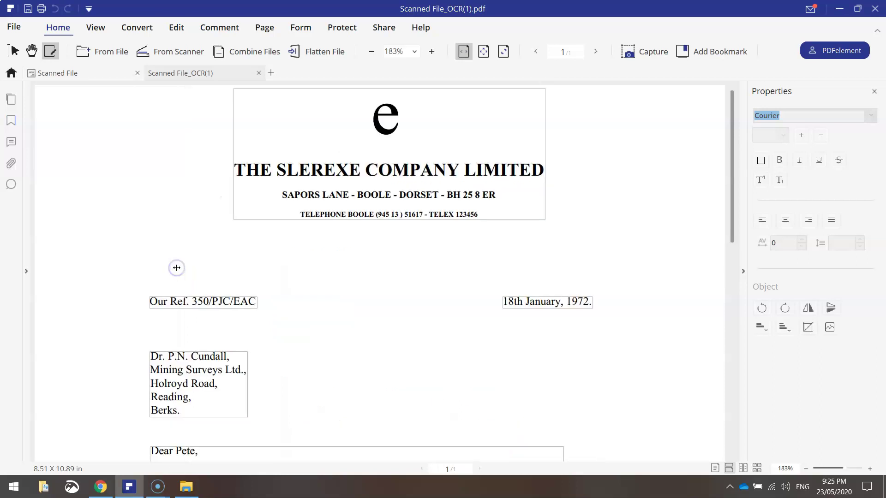
{"action": "scroll", "coordinate": [735, 137], "scroll_direction": "down", "scroll_amount": 1}
{"action": "left_click_drag", "start_coordinate": [735, 137], "coordinate": [729, 235]}
{"action": "left_click_drag", "start_coordinate": [217, 279], "coordinate": [299, 341]}
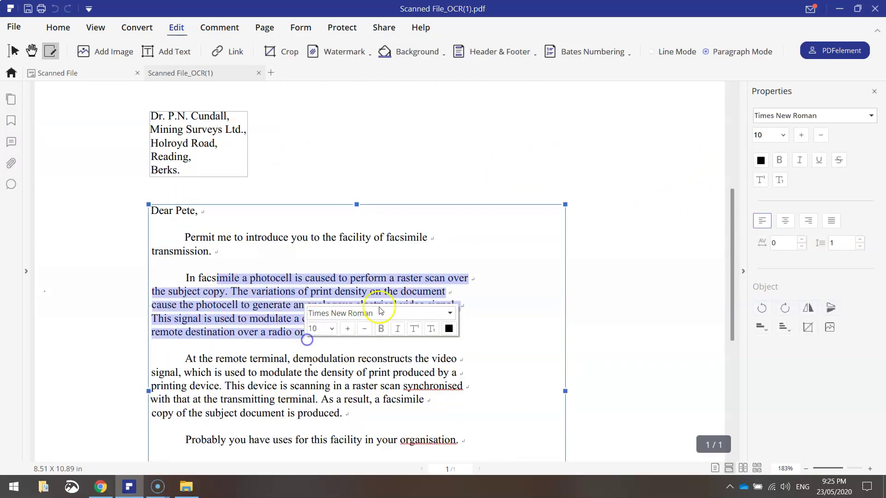
{"action": "mouse_move", "coordinate": [733, 267]}
{"action": "left_mouse_down"}
{"action": "mouse_move", "coordinate": [741, 358]}
{"action": "mouse_move", "coordinate": [748, 159]}
{"action": "left_mouse_up"}
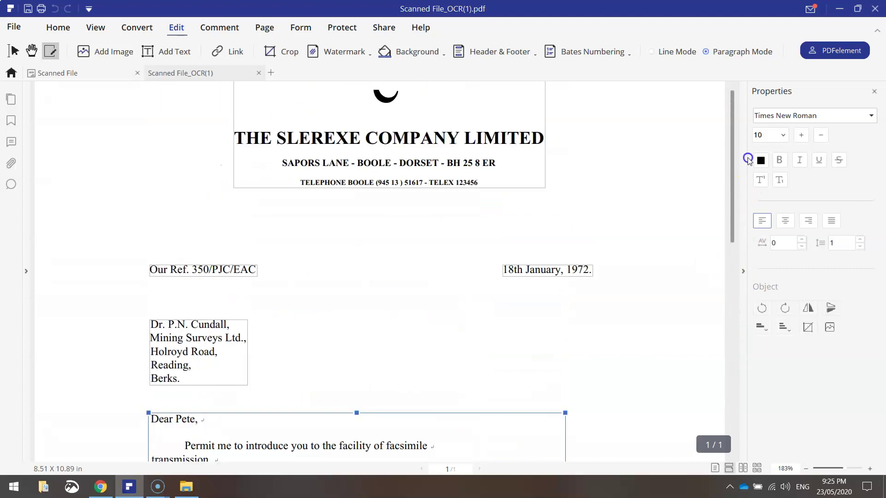
{"action": "left_click", "coordinate": [100, 74]}
{"action": "scroll", "coordinate": [533, 445], "scroll_direction": "down", "scroll_amount": 5}
{"action": "scroll", "coordinate": [533, 445], "scroll_direction": "down", "scroll_amount": 5}
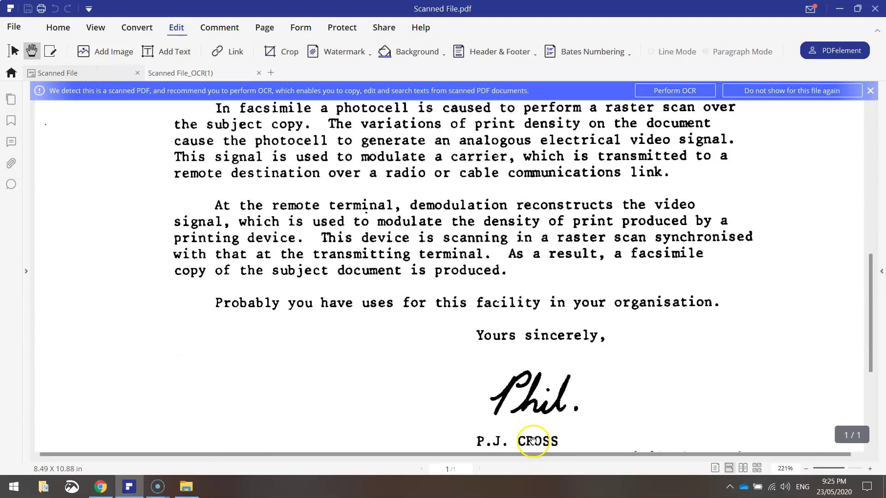
{"action": "left_click", "coordinate": [174, 73]}
{"action": "scroll", "coordinate": [385, 339], "scroll_direction": "down", "scroll_amount": 5}
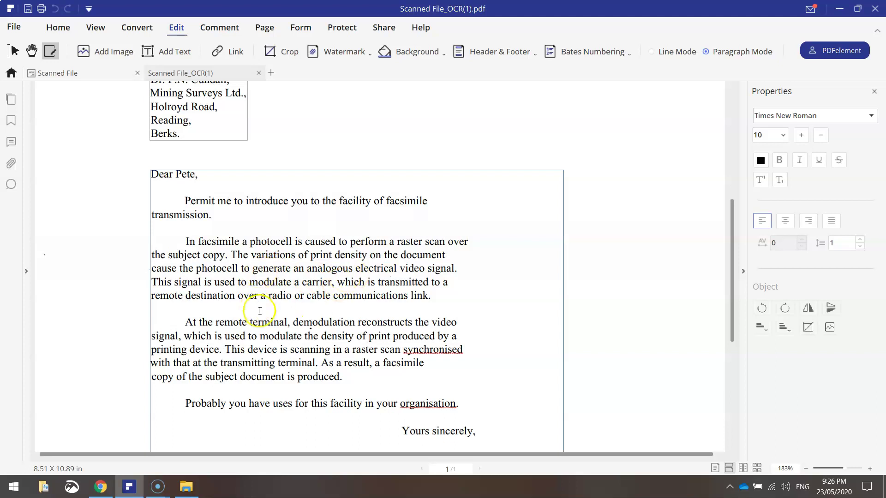
{"action": "scroll", "coordinate": [369, 329], "scroll_direction": "up", "scroll_amount": 5}
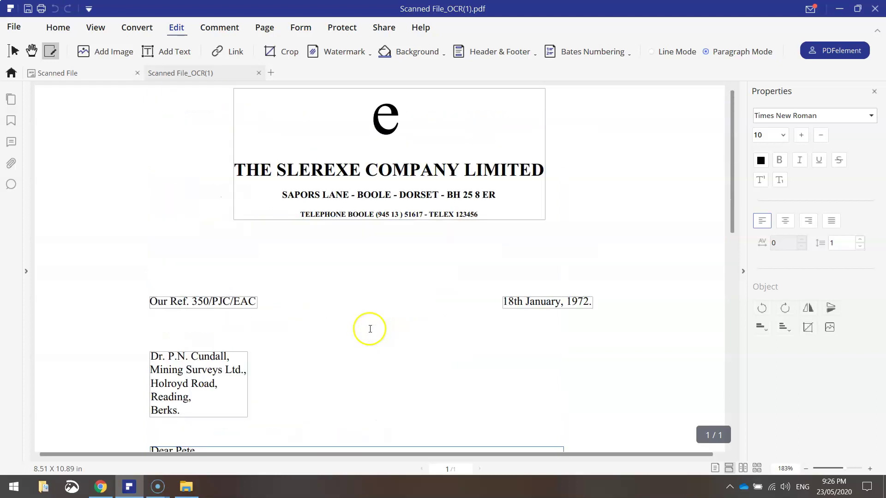
Step: Delete the misrecognised large 'e' above the company name in the letterhead
{"action": "double_click", "coordinate": [399, 113]}
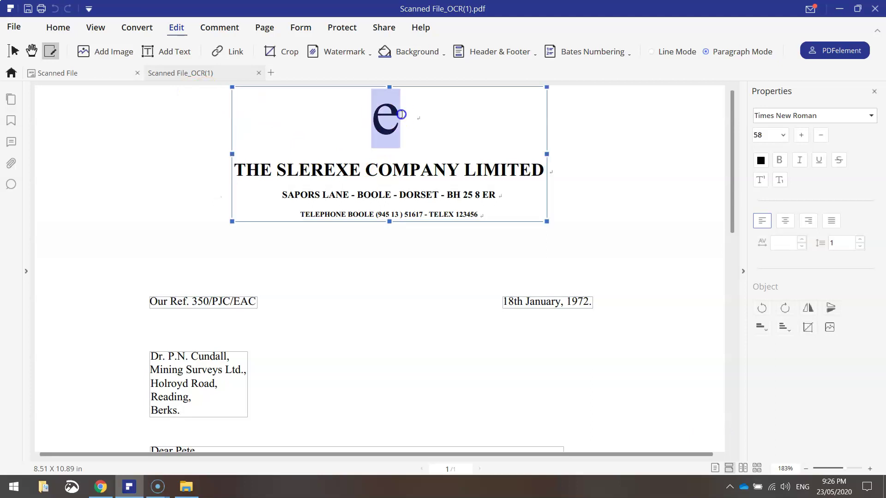
{"action": "left_click", "coordinate": [95, 75]}
{"action": "scroll", "coordinate": [521, 293], "scroll_direction": "up", "scroll_amount": 10}
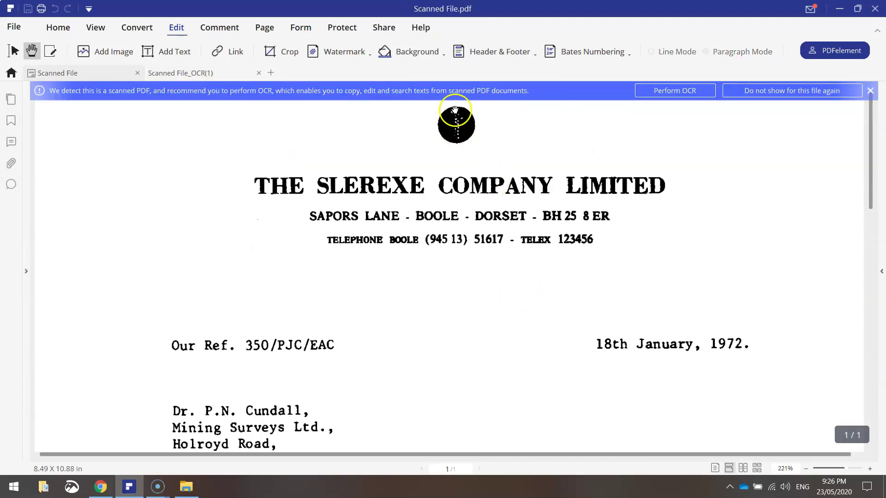
{"action": "left_click", "coordinate": [199, 73]}
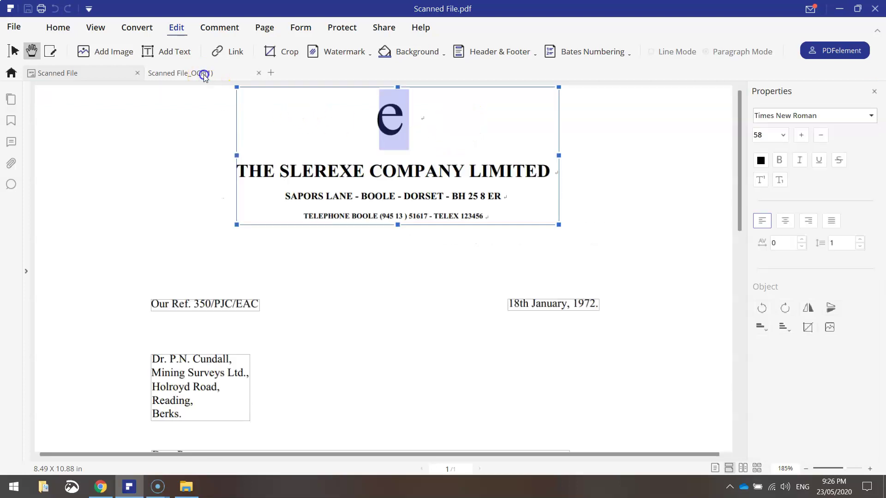
{"action": "left_click", "coordinate": [386, 106]}
{"action": "double_click", "coordinate": [386, 106]}
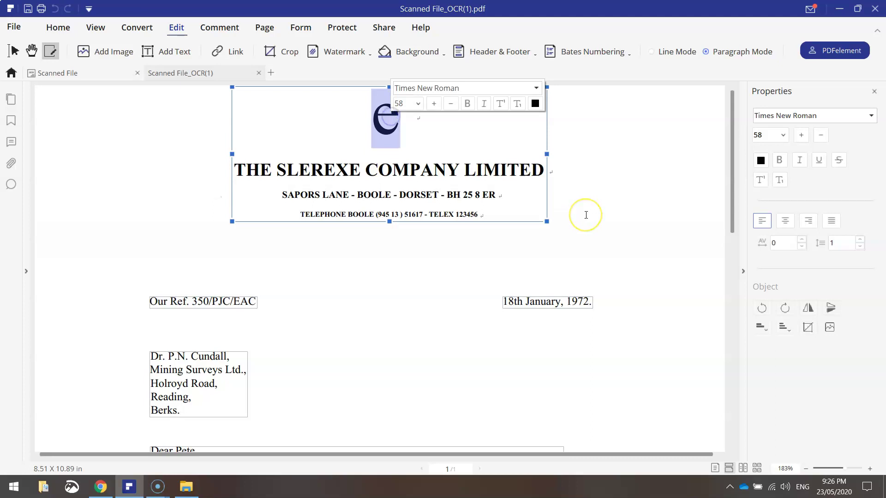
{"action": "key", "text": "Delete"}
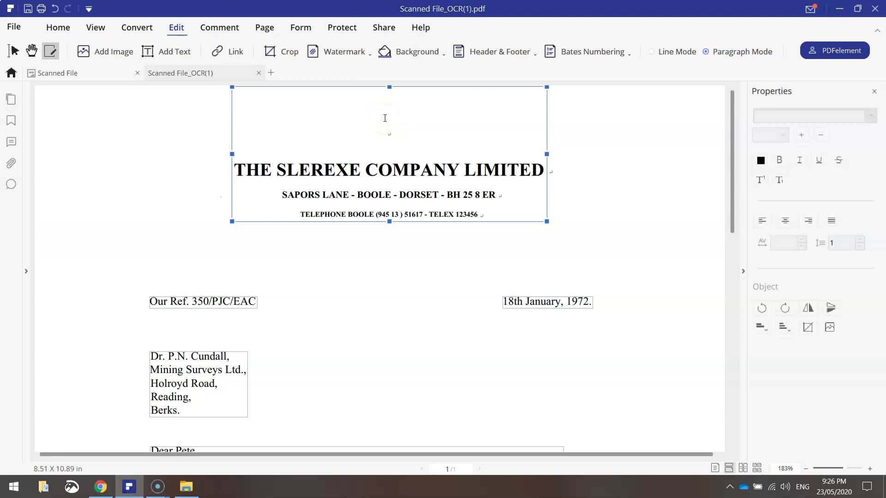
Step: Insert the Logo image, shrink it, and place it above the company name
{"action": "left_click", "coordinate": [177, 28]}
{"action": "left_click", "coordinate": [117, 52]}
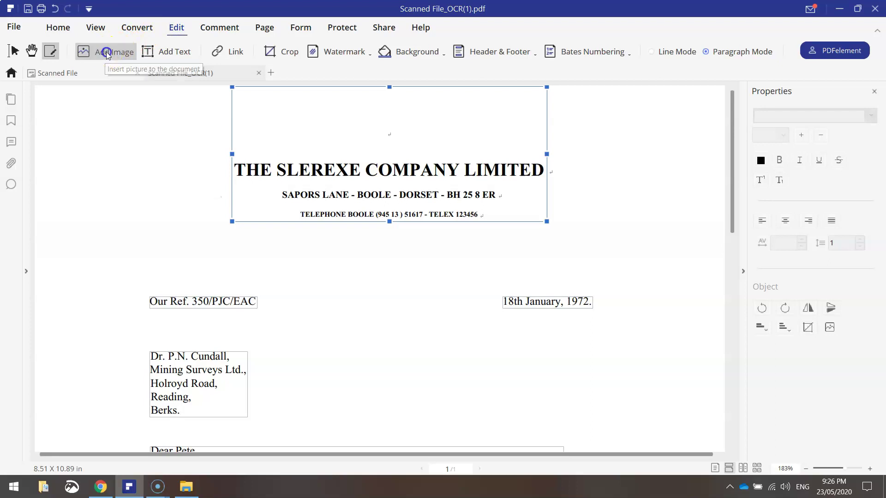
{"action": "left_click", "coordinate": [259, 169]}
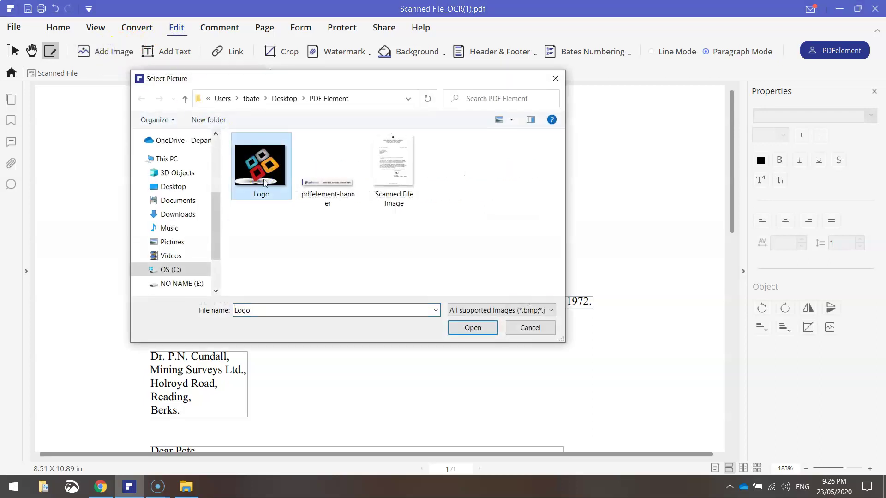
{"action": "left_click", "coordinate": [473, 328]}
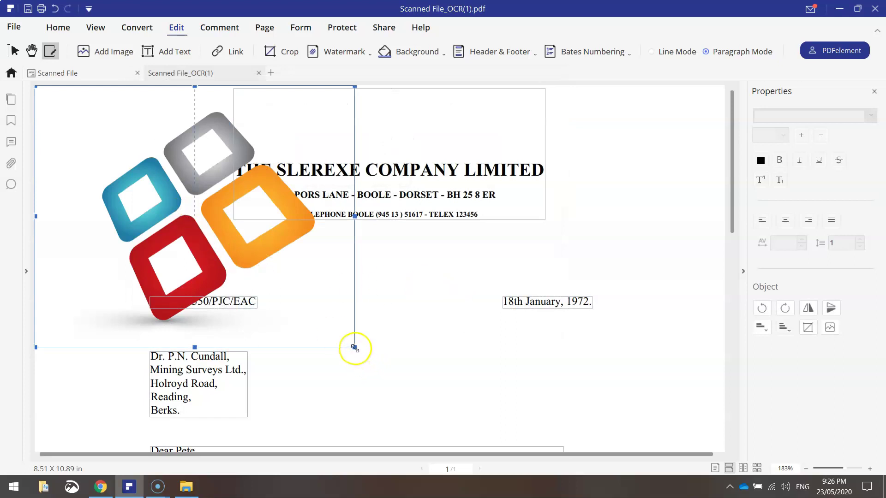
{"action": "left_click_drag", "start_coordinate": [354, 347], "coordinate": [181, 150]}
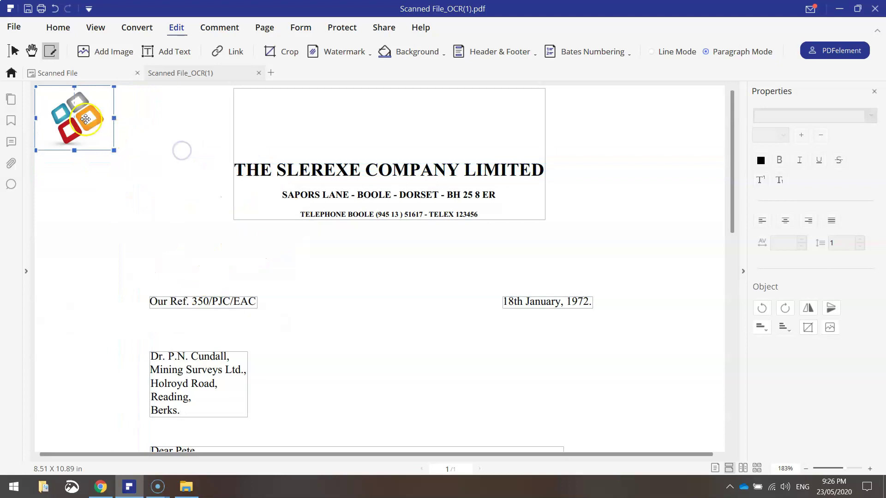
{"action": "left_click_drag", "start_coordinate": [90, 120], "coordinate": [392, 127]}
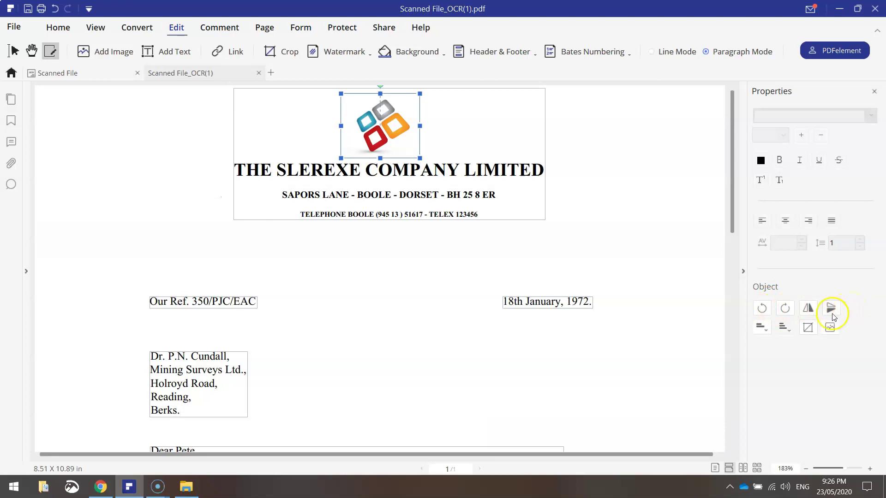
Step: Mirror and rotate the logo into its final orientation
{"action": "left_click", "coordinate": [808, 310]}
{"action": "left_click", "coordinate": [784, 309]}
{"action": "left_click", "coordinate": [784, 309]}
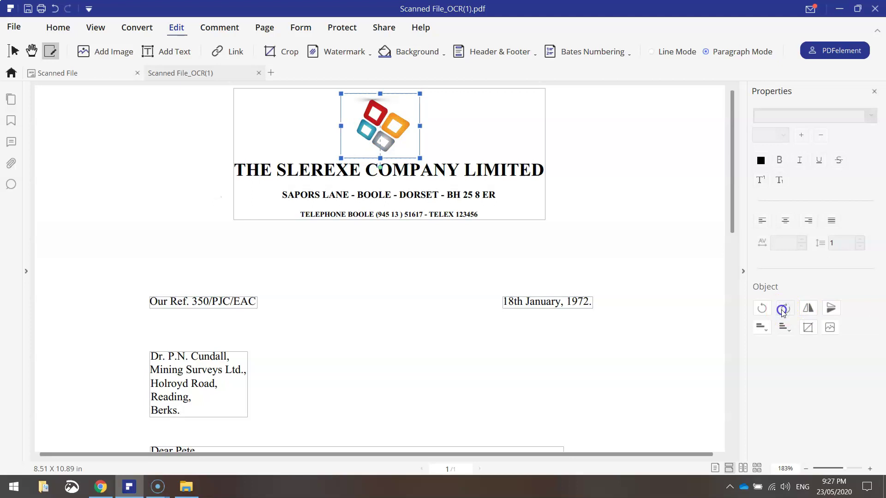
{"action": "left_click", "coordinate": [784, 309]}
{"action": "left_click", "coordinate": [830, 308]}
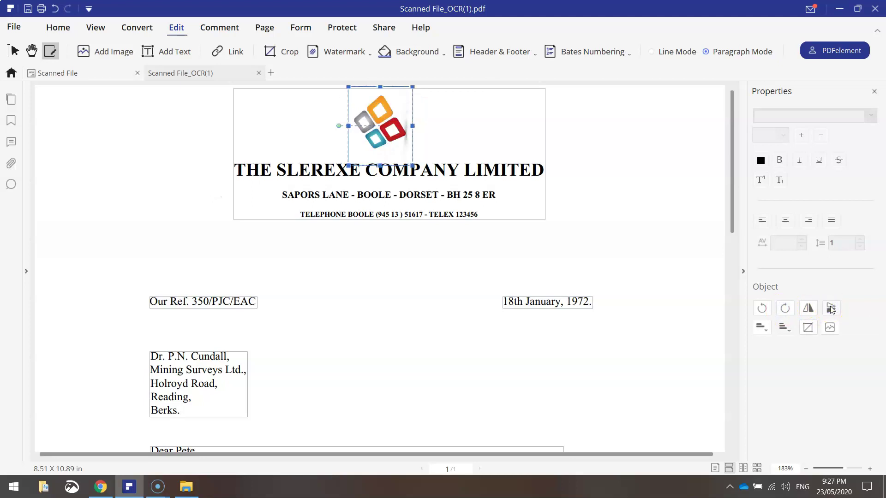
{"action": "left_click", "coordinate": [809, 310]}
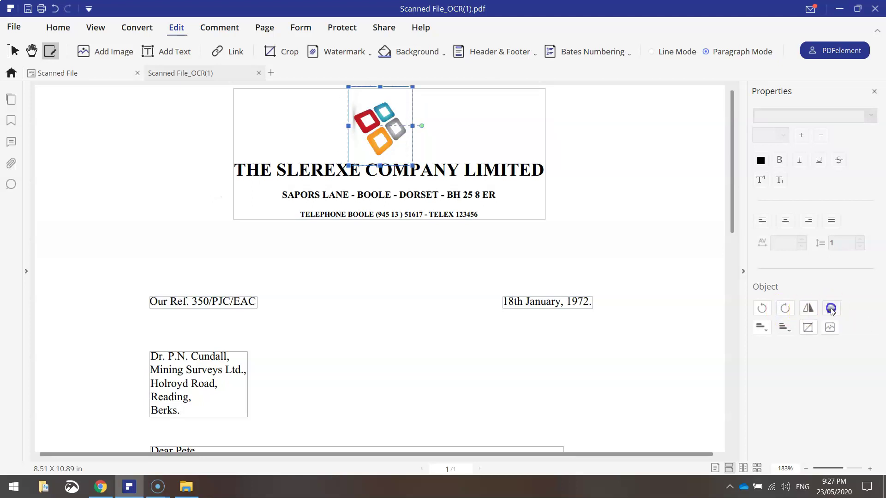
{"action": "left_click", "coordinate": [762, 308]}
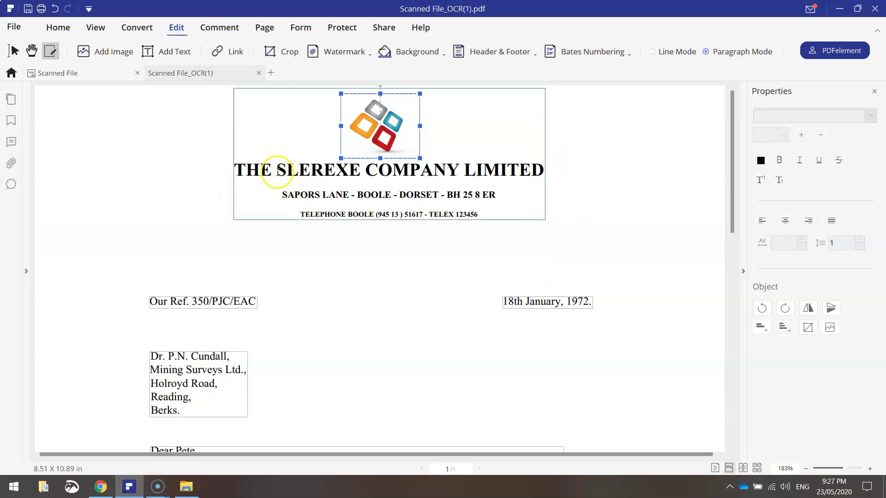
Step: Colour THE SLEREXE COMPANY LIMITED heading blue
{"action": "left_click", "coordinate": [236, 170]}
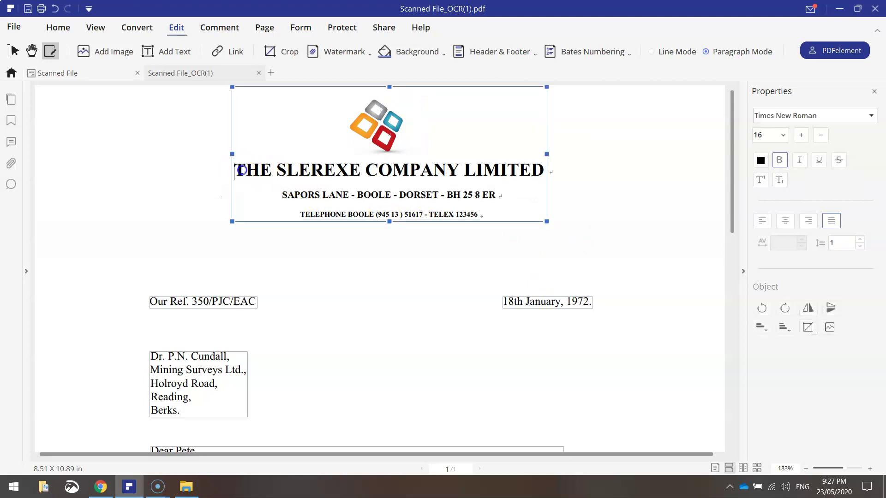
{"action": "left_click_drag", "start_coordinate": [237, 169], "coordinate": [560, 171]}
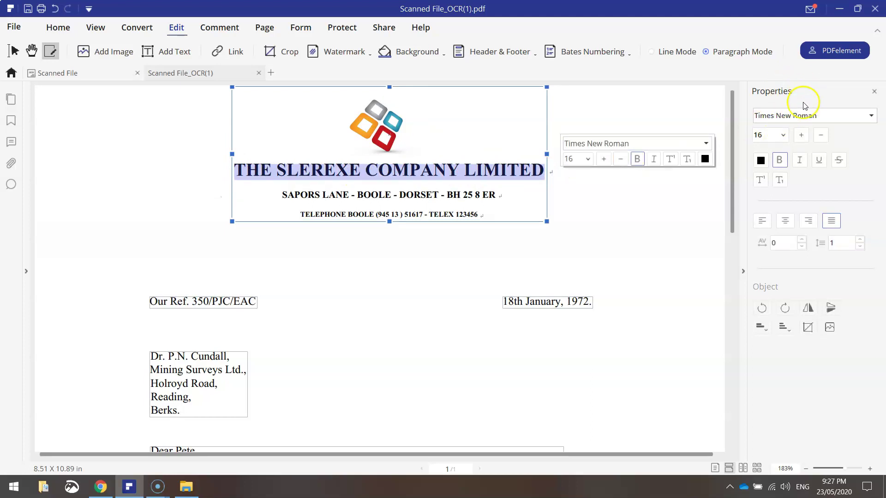
{"action": "left_click", "coordinate": [761, 159]}
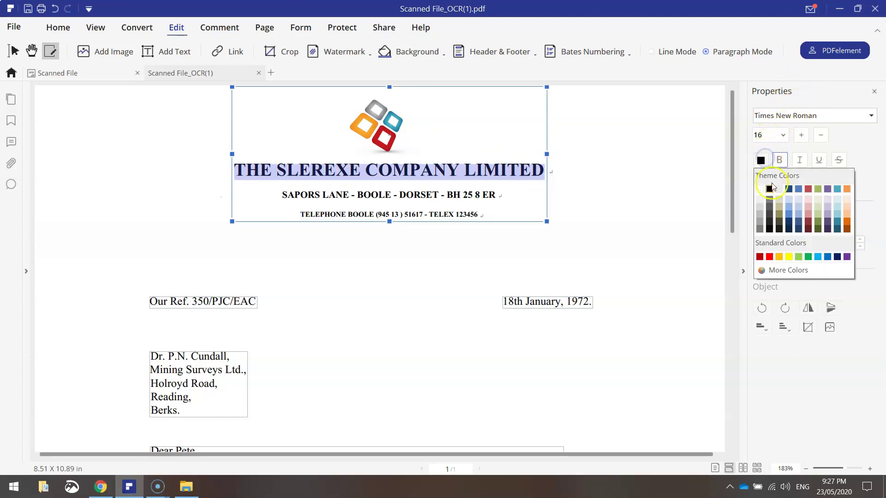
{"action": "left_click", "coordinate": [828, 257]}
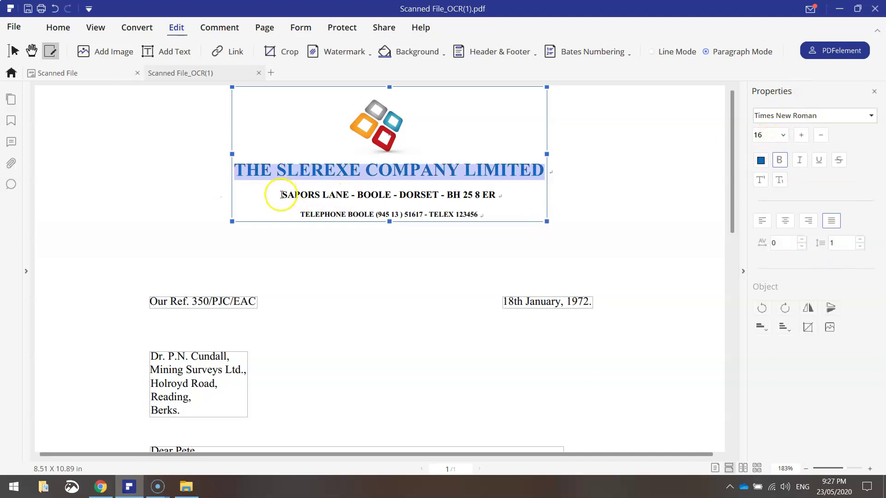
Step: Colour the SAPORS LANE address line red
{"action": "left_click_drag", "start_coordinate": [273, 196], "coordinate": [533, 192]}
{"action": "left_click", "coordinate": [760, 159]}
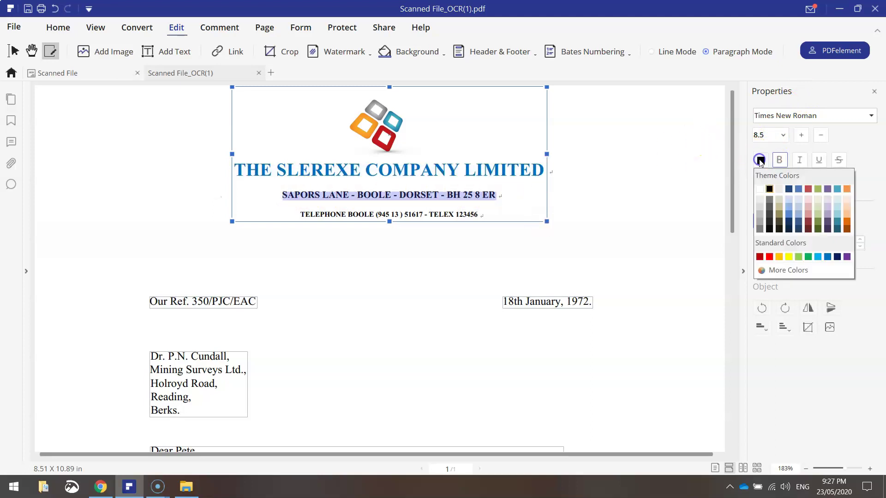
{"action": "left_click", "coordinate": [809, 190]}
{"action": "left_click", "coordinate": [654, 199]}
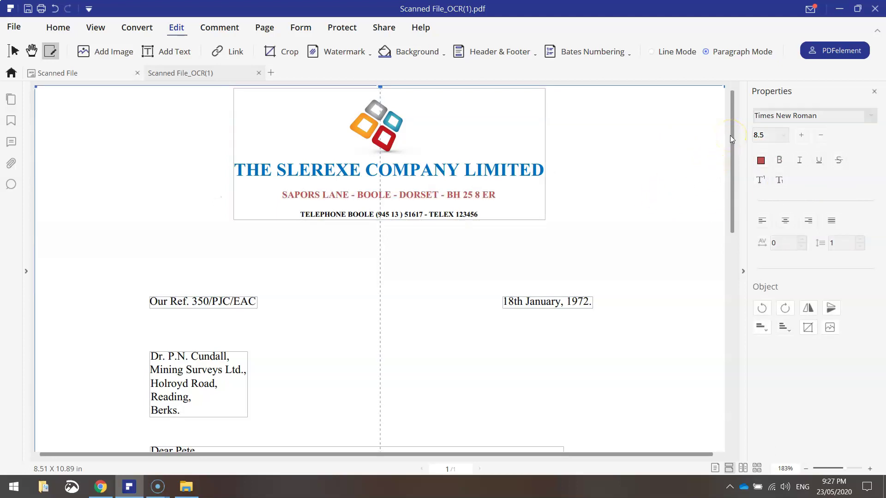
{"action": "left_click_drag", "start_coordinate": [730, 136], "coordinate": [722, 272]}
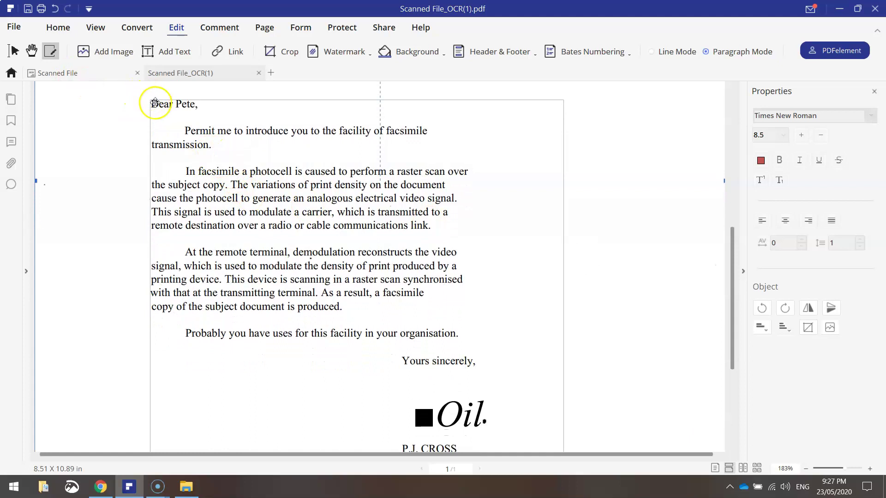
Step: Set the body text from Dear Pete to Yours sincerely to Calibri
{"action": "left_click", "coordinate": [156, 103]}
{"action": "left_click_drag", "start_coordinate": [154, 104], "coordinate": [508, 367]}
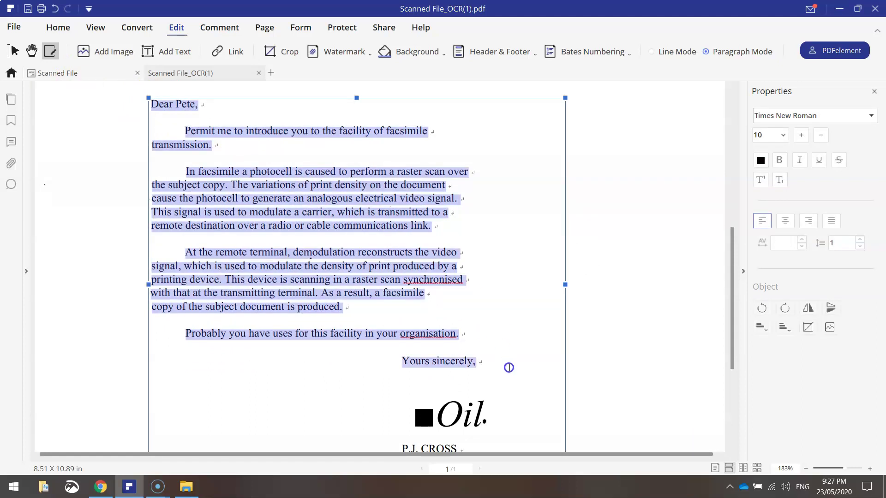
{"action": "left_click", "coordinate": [870, 115]}
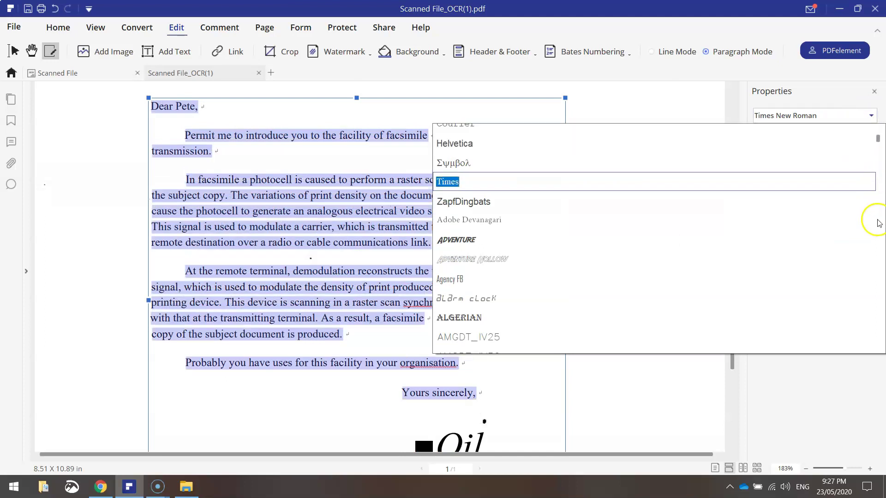
{"action": "left_click_drag", "start_coordinate": [876, 138], "coordinate": [876, 172]}
{"action": "scroll", "coordinate": [716, 181], "scroll_direction": "down", "scroll_amount": 1}
{"action": "scroll", "coordinate": [716, 181], "scroll_direction": "down", "scroll_amount": 2}
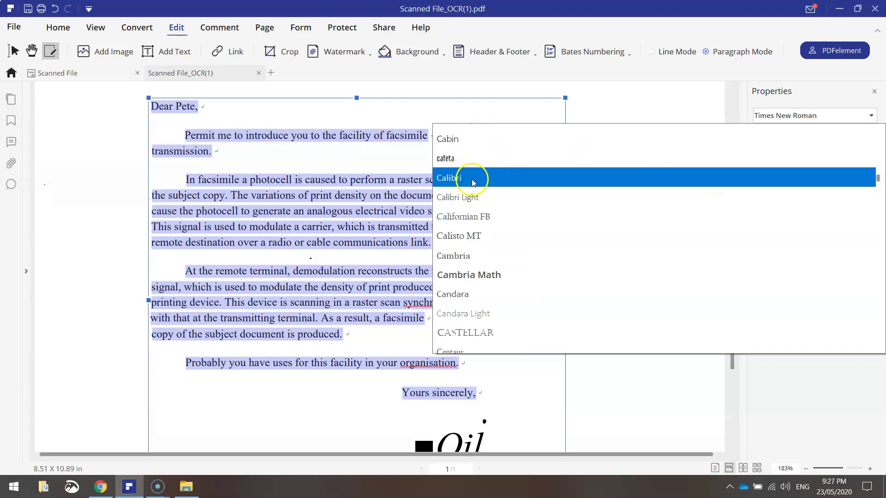
{"action": "left_click", "coordinate": [487, 183]}
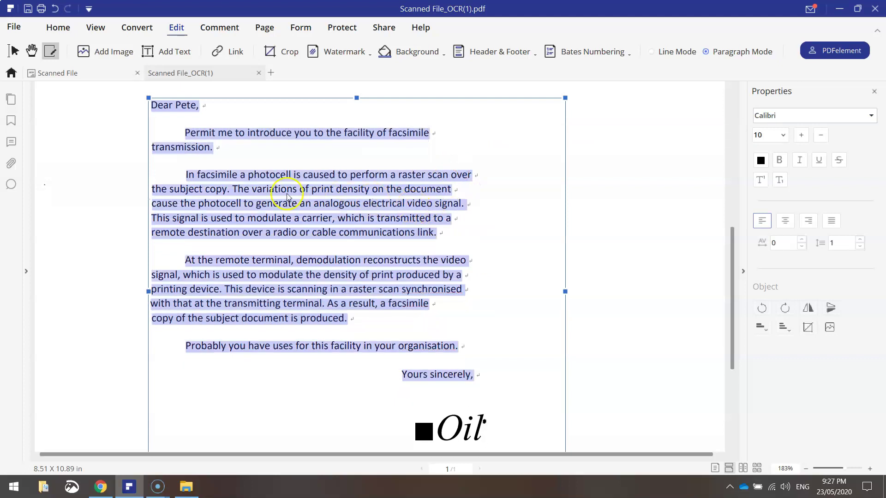
Step: Set the body text size to 10.5 and keep the paragraphs left aligned
{"action": "left_click", "coordinate": [821, 135]}
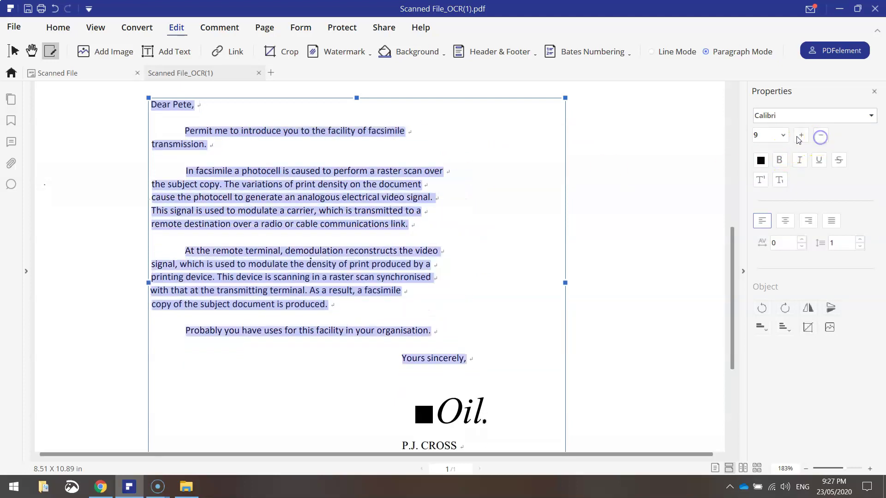
{"action": "left_click", "coordinate": [801, 135]}
{"action": "left_click", "coordinate": [800, 135]}
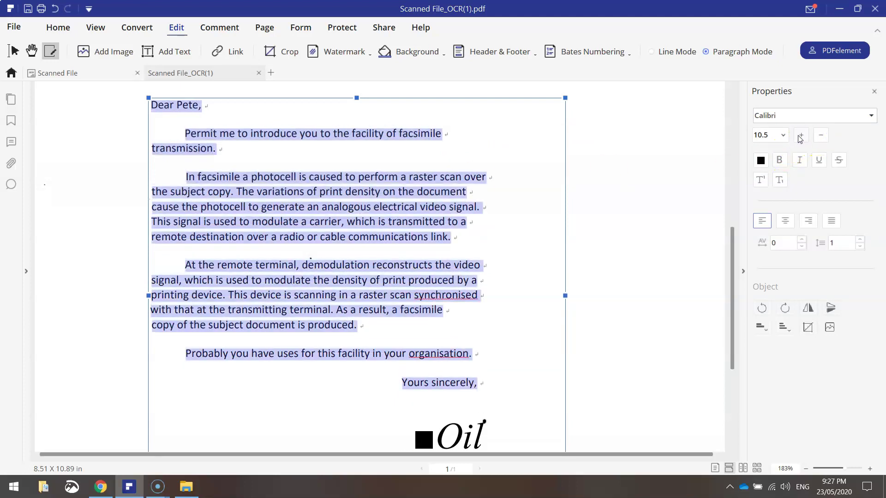
{"action": "left_click", "coordinate": [760, 158]}
{"action": "left_click", "coordinate": [783, 222]}
{"action": "left_click", "coordinate": [808, 220]}
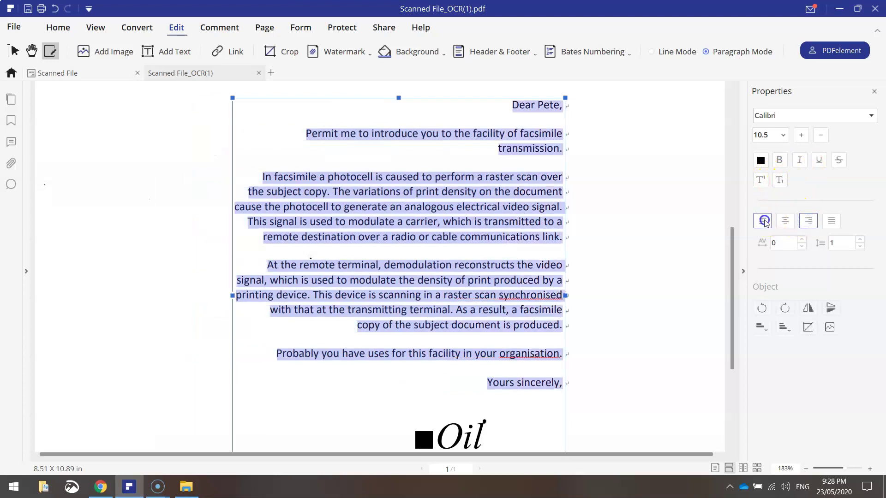
{"action": "left_click", "coordinate": [763, 222]}
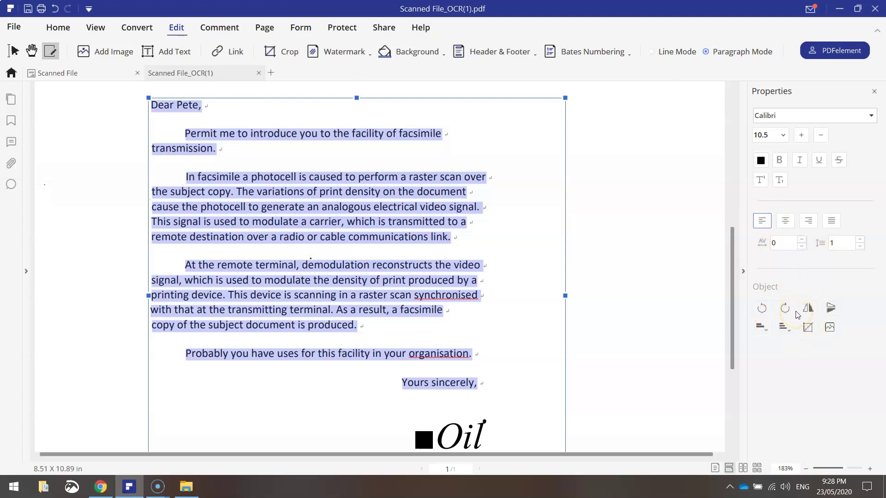
{"action": "left_click", "coordinate": [383, 207]}
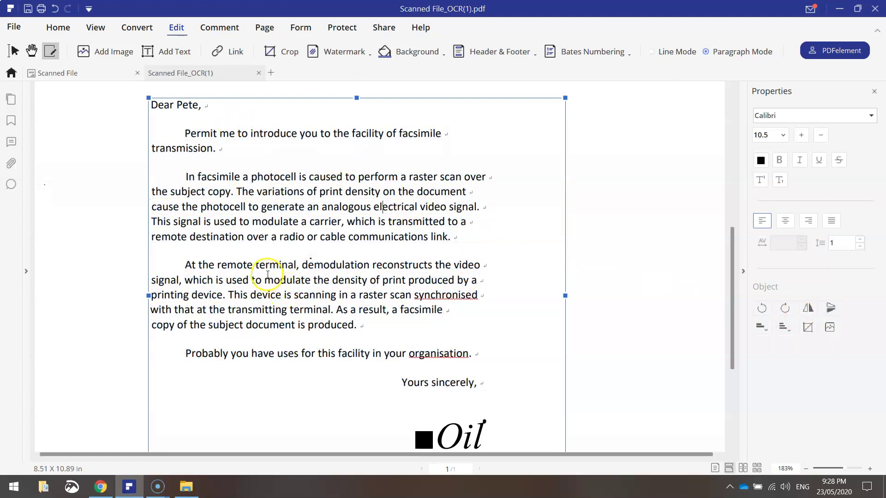
{"action": "scroll", "coordinate": [268, 274], "scroll_direction": "down", "scroll_amount": 2}
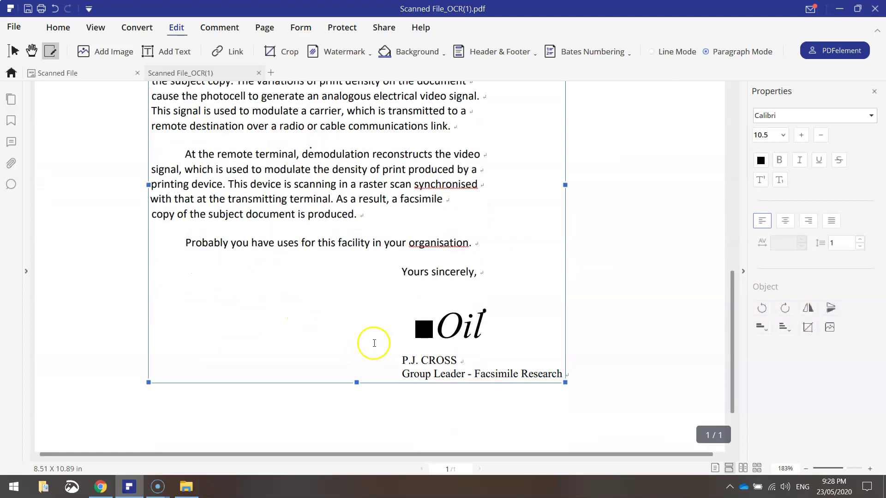
Step: Check the ■Oil signature text against the original scanned letter
{"action": "left_click_drag", "start_coordinate": [418, 324], "coordinate": [508, 324]}
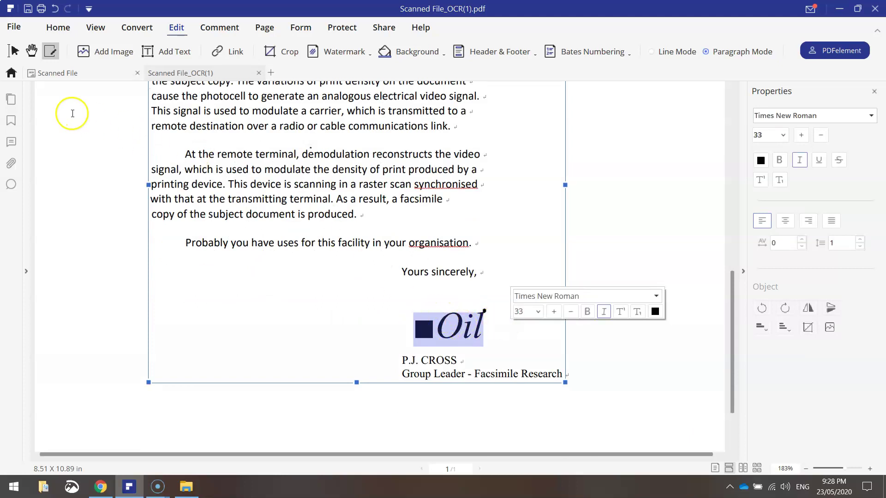
{"action": "left_click", "coordinate": [56, 73]}
{"action": "scroll", "coordinate": [577, 275], "scroll_direction": "down", "scroll_amount": 10}
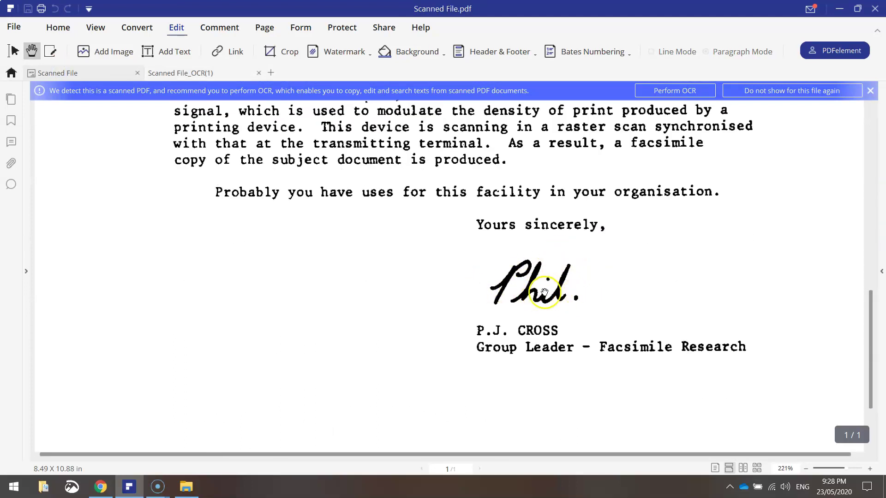
{"action": "left_click", "coordinate": [196, 73]}
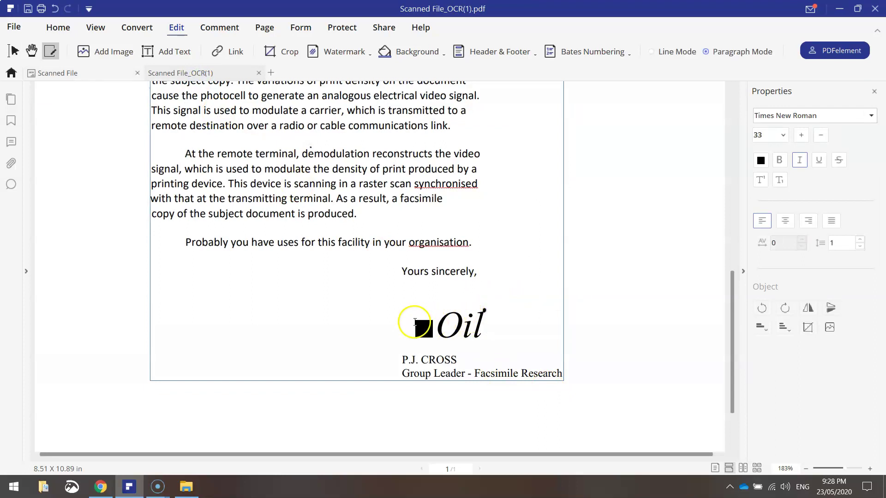
{"action": "left_click_drag", "start_coordinate": [411, 320], "coordinate": [498, 320]}
{"action": "key", "text": "Delete"}
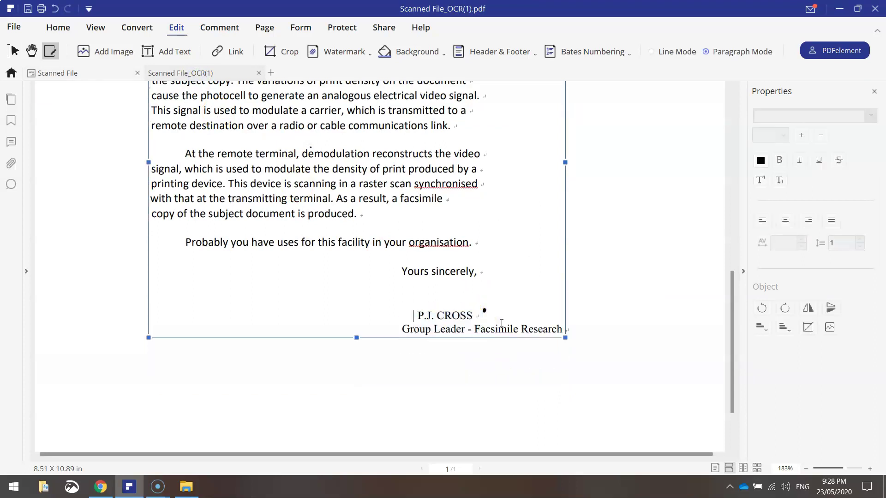
{"action": "key", "text": "Return"}
{"action": "key", "text": "Return"}
{"action": "left_click", "coordinate": [452, 326]}
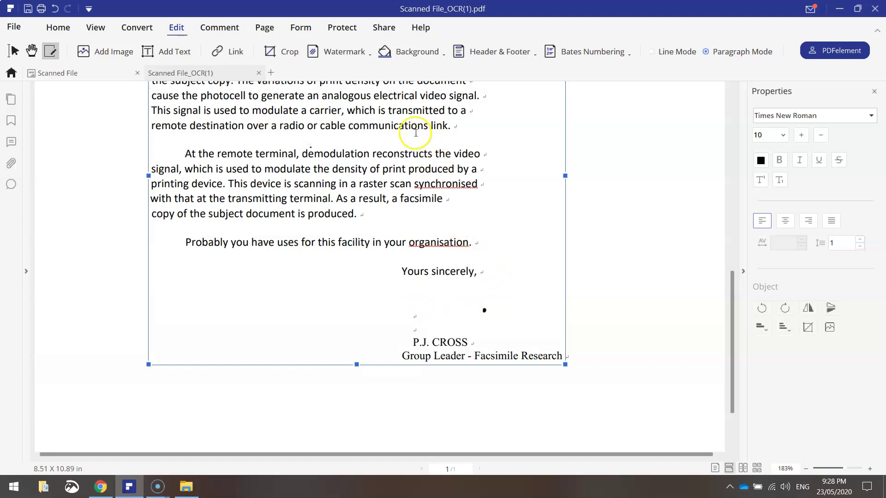
{"action": "left_click", "coordinate": [343, 27]}
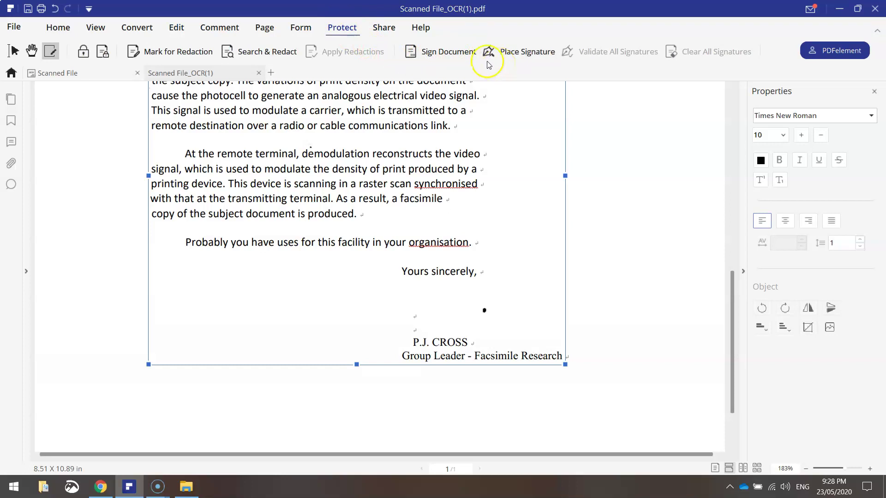
Step: Crop the page's bottom and right margins to 8.09 x 10.35 in, removing the footer
{"action": "left_click", "coordinate": [178, 28]}
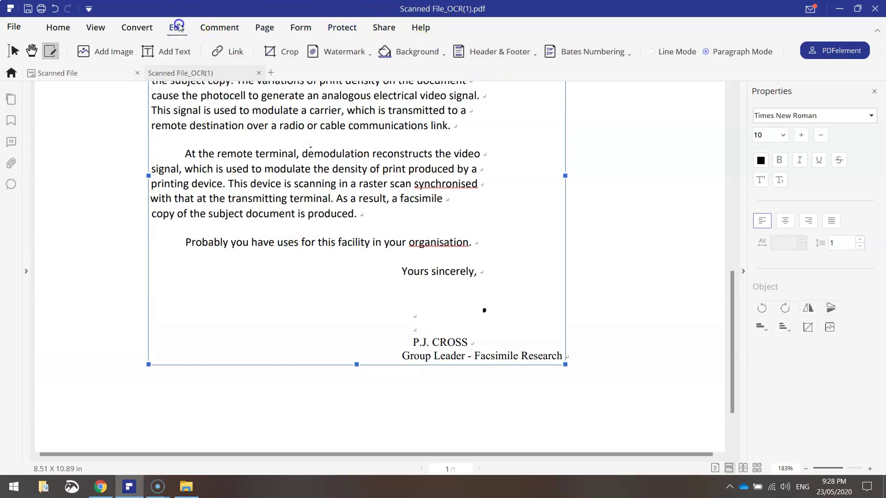
{"action": "scroll", "coordinate": [344, 243], "scroll_direction": "down", "scroll_amount": 3}
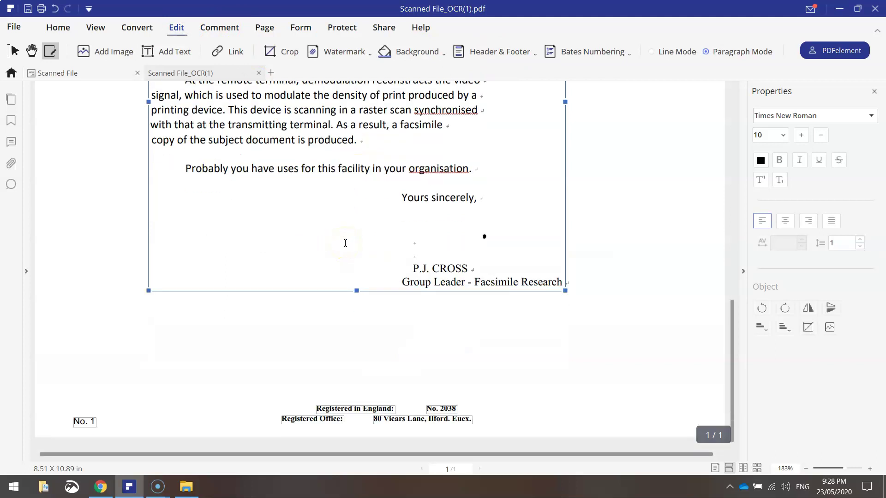
{"action": "left_click", "coordinate": [743, 272]}
{"action": "scroll", "coordinate": [580, 355], "scroll_direction": "down", "scroll_amount": 2}
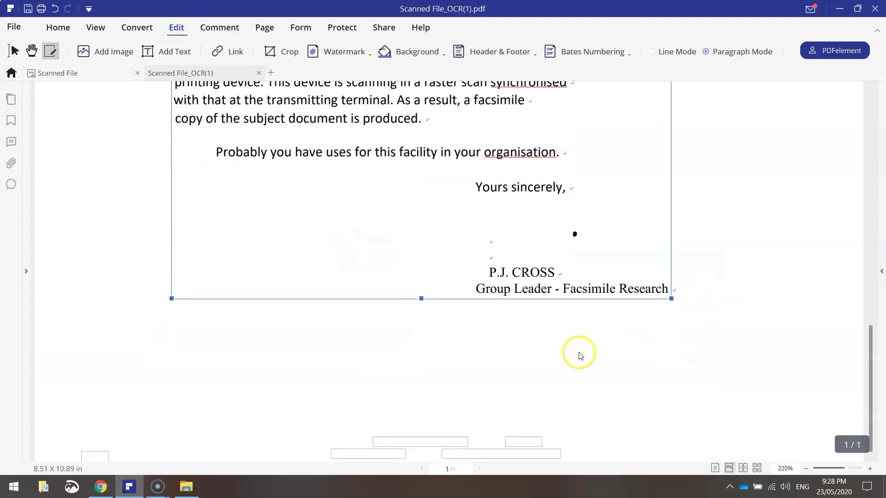
{"action": "scroll", "coordinate": [576, 364], "scroll_direction": "down", "scroll_amount": 1}
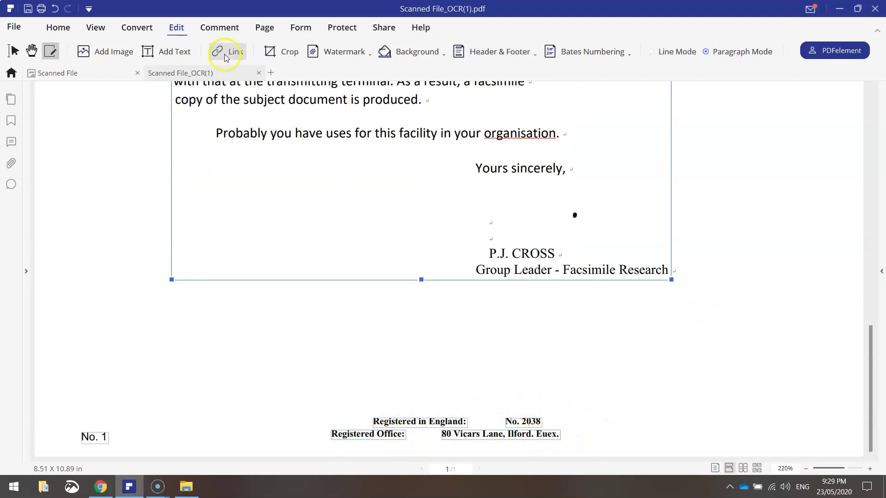
{"action": "left_click", "coordinate": [285, 54]}
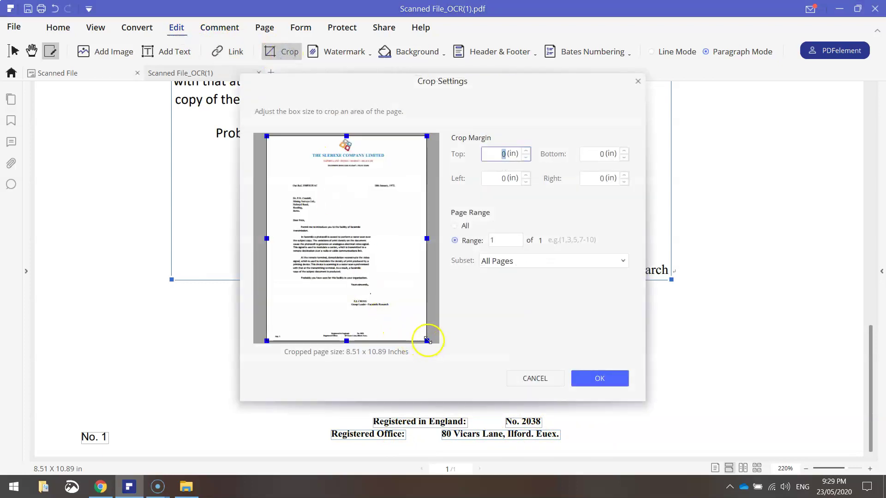
{"action": "left_click_drag", "start_coordinate": [427, 340], "coordinate": [419, 330]}
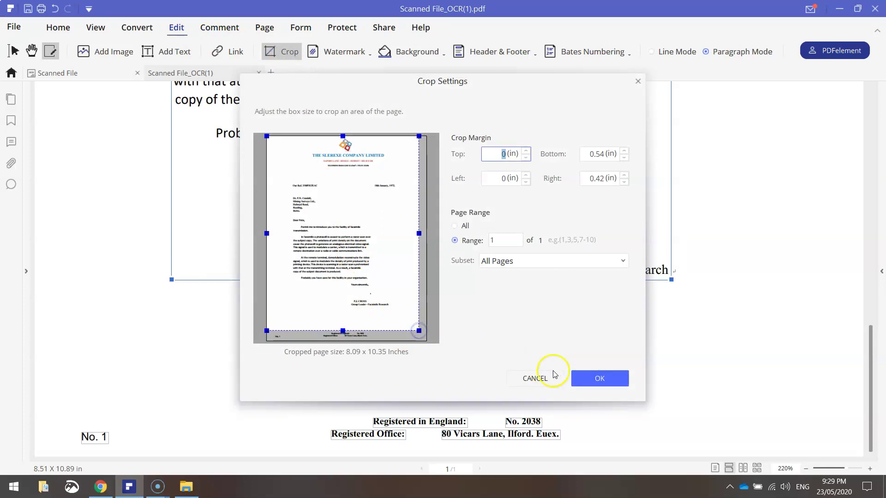
{"action": "left_click", "coordinate": [585, 380]}
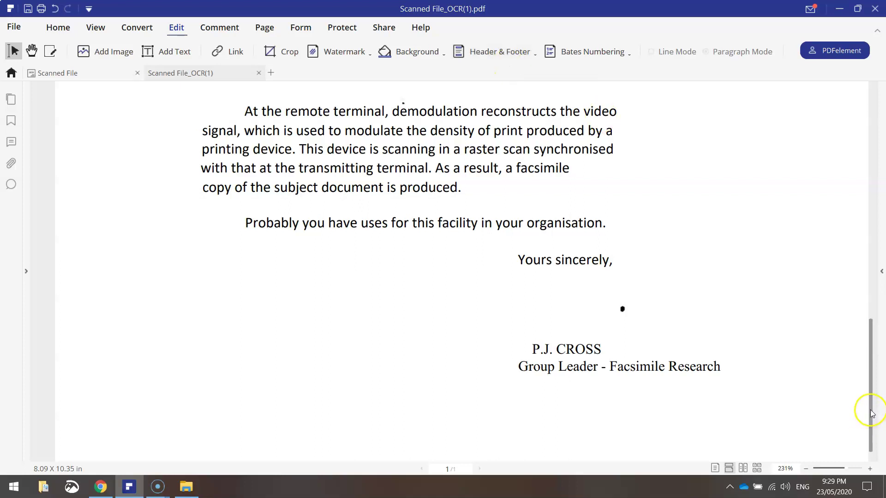
Step: With the Edit tool, place the cursor after 'transmission.' in the first paragraph
{"action": "left_click_drag", "start_coordinate": [872, 413], "coordinate": [869, 329]}
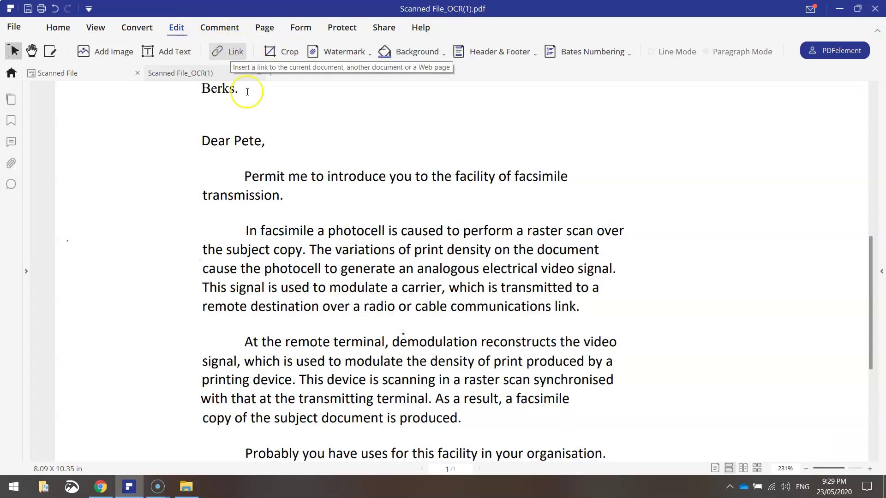
{"action": "left_click", "coordinate": [50, 51]}
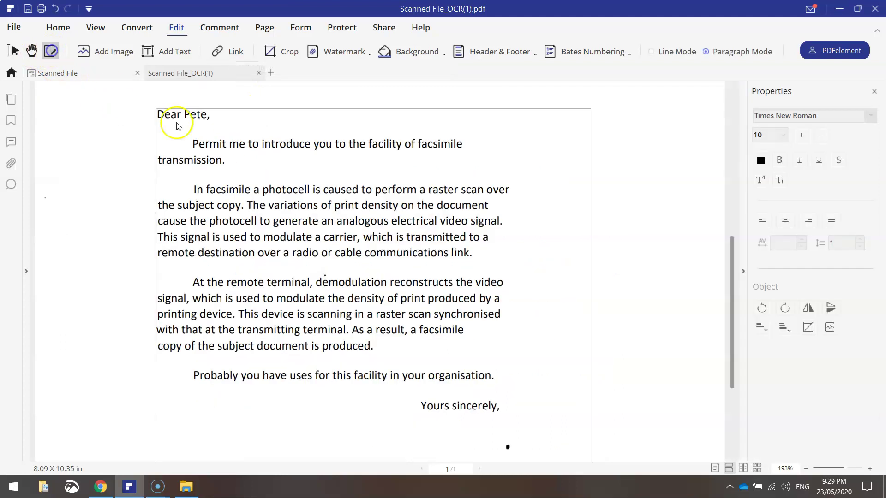
{"action": "left_click", "coordinate": [233, 159]}
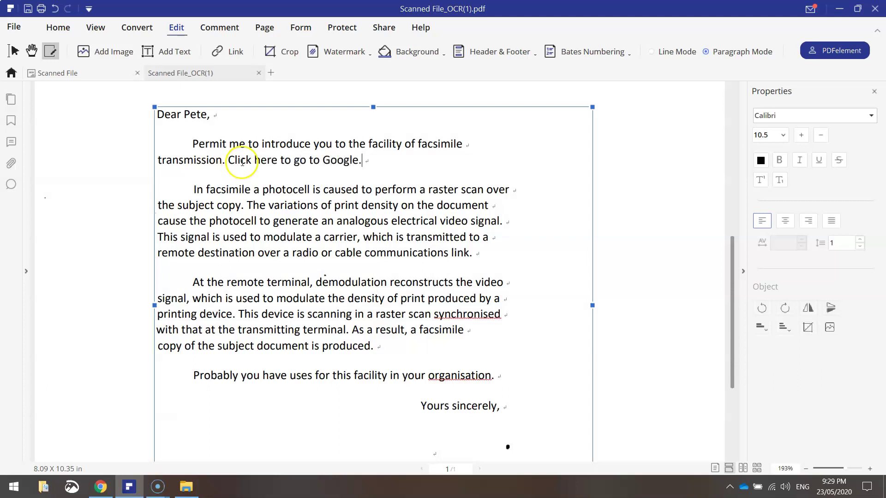
Step: Draw a link area over "Click here" and move the link settings panel off the text
{"action": "left_click", "coordinate": [223, 52]}
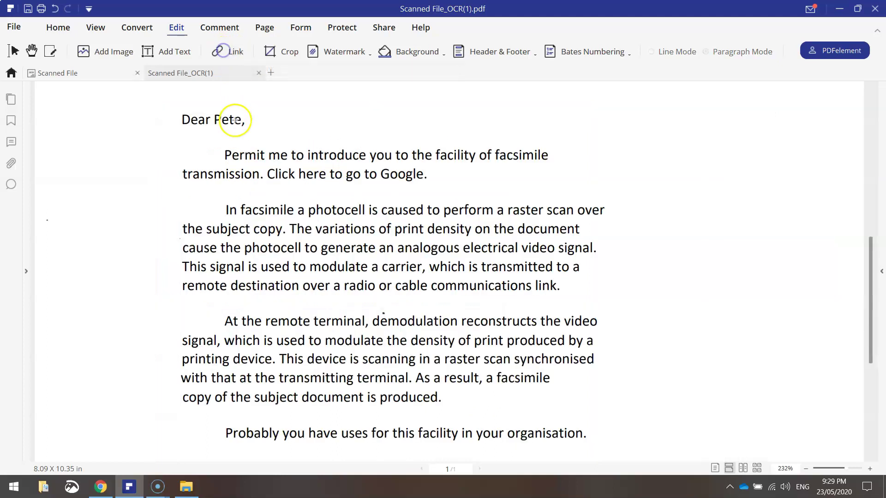
{"action": "left_click_drag", "start_coordinate": [266, 164], "coordinate": [316, 182]}
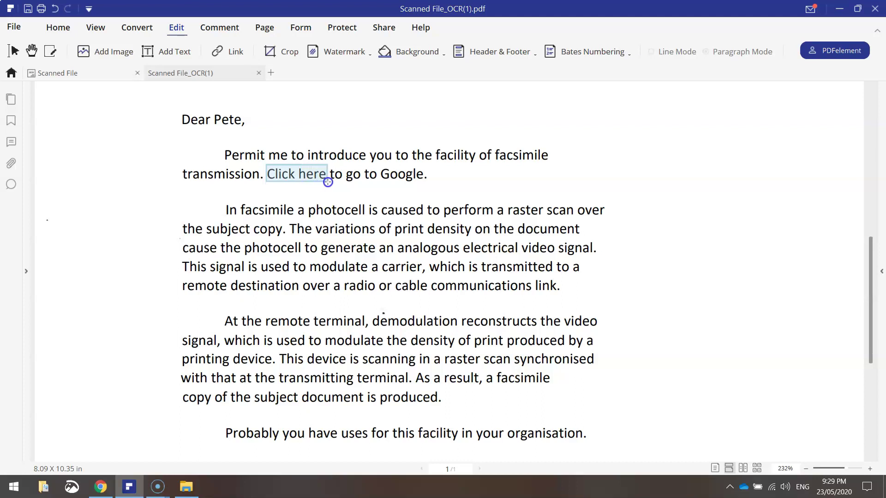
{"action": "left_click_drag", "start_coordinate": [327, 182], "coordinate": [327, 182]}
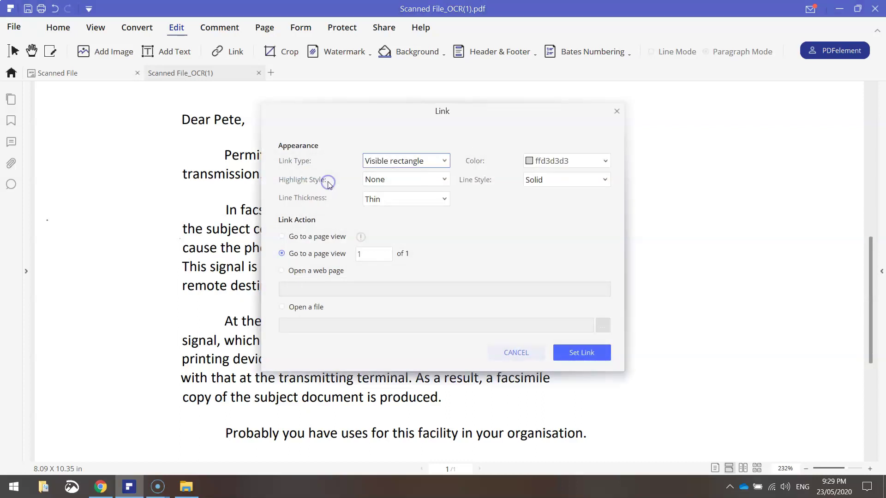
{"action": "left_click_drag", "start_coordinate": [406, 105], "coordinate": [516, 59]}
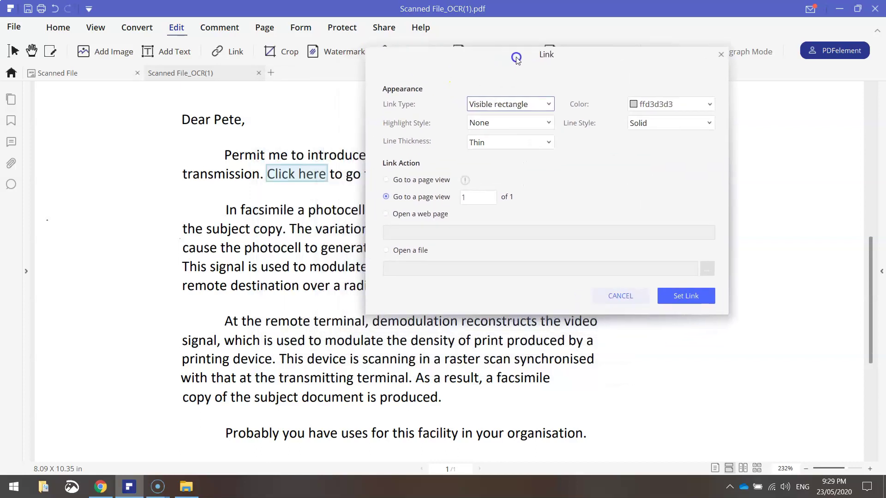
{"action": "left_click", "coordinate": [673, 105]}
{"action": "left_click", "coordinate": [701, 198]}
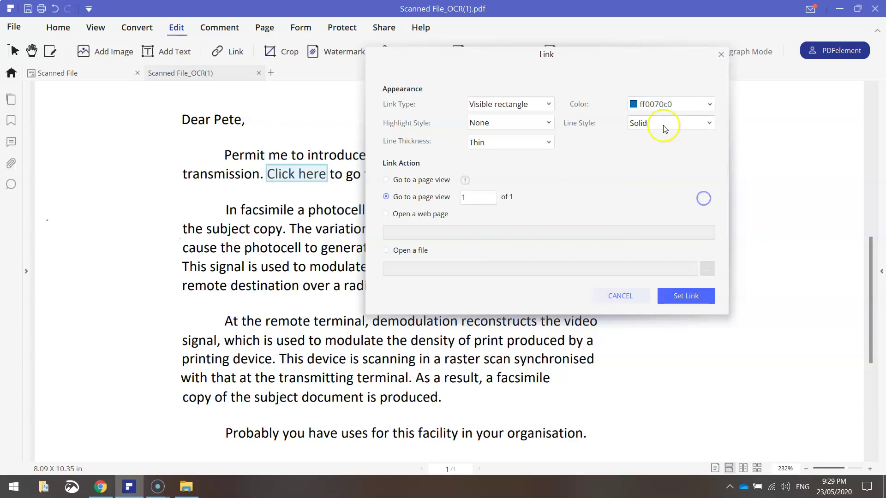
{"action": "left_click", "coordinate": [662, 124]}
{"action": "left_click", "coordinate": [655, 157]}
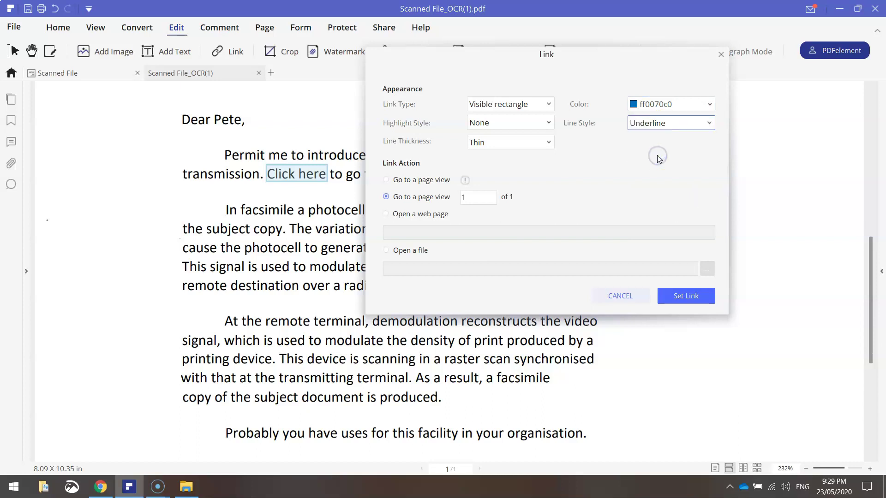
{"action": "left_click", "coordinate": [419, 215]}
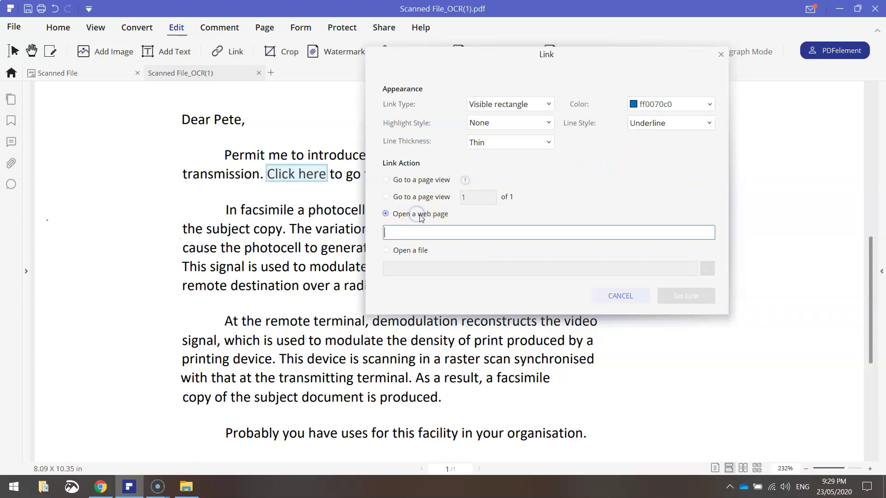
{"action": "left_click", "coordinate": [424, 233]}
{"action": "type", "text": "http://www.google.com/"}
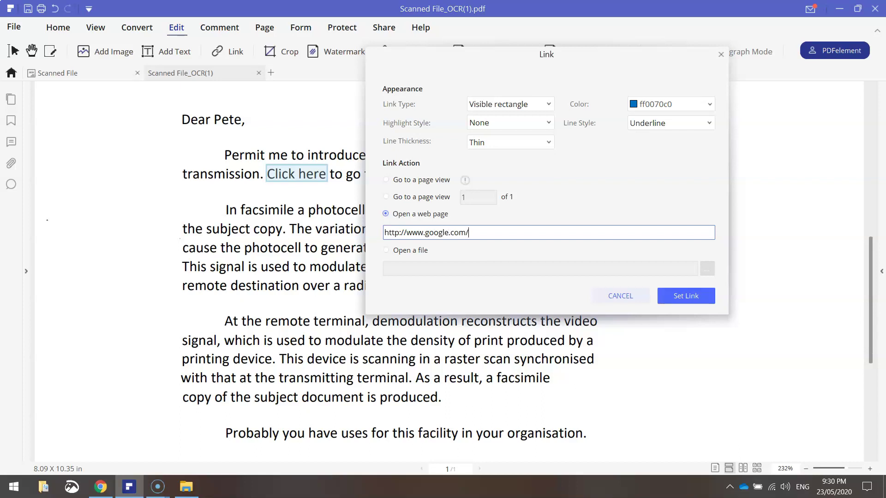
Step: Apply the "Click here" link, test that it opens google.com in Chrome, then close that tab
{"action": "left_click", "coordinate": [678, 296]}
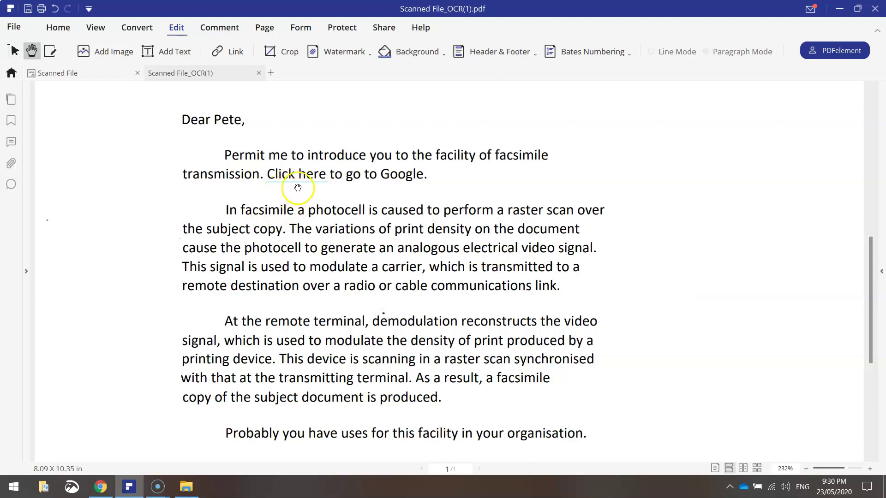
{"action": "mouse_move", "coordinate": [300, 174]}
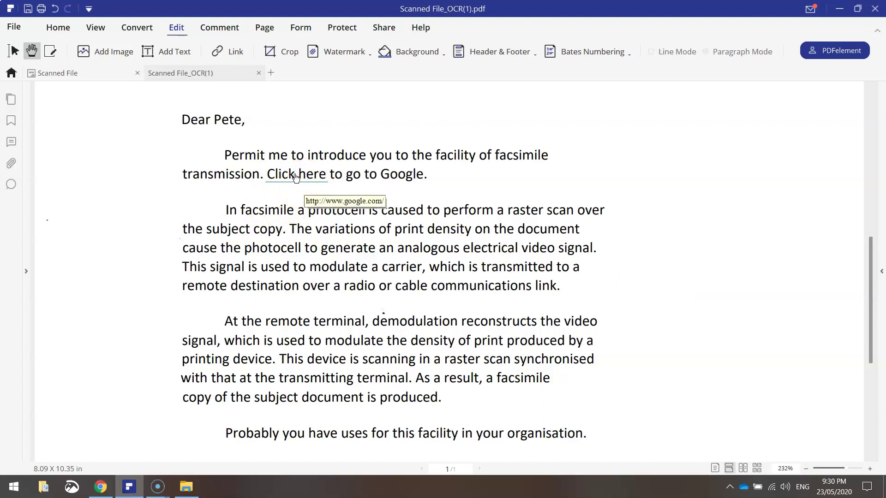
{"action": "left_click", "coordinate": [295, 176]}
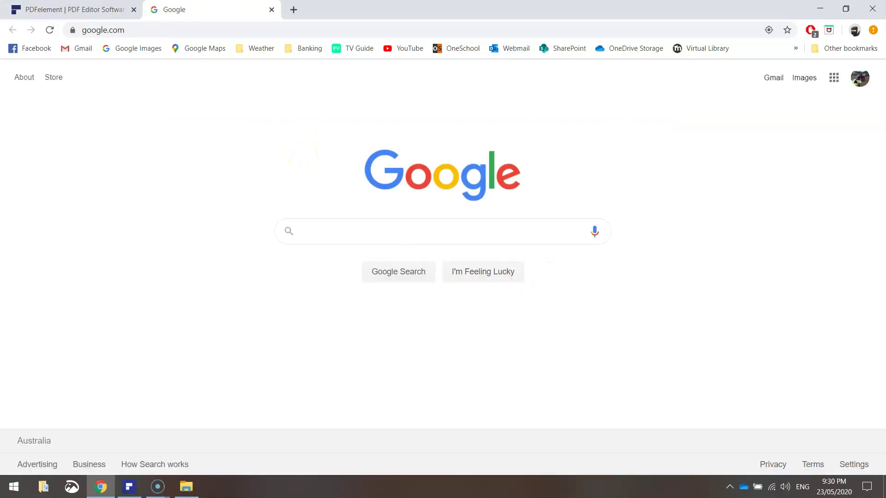
{"action": "key", "text": "ctrl+w"}
Step: Scroll the letter back to its letterhead, check the Share email option, then show the Convert tools
{"action": "left_click", "coordinate": [129, 486]}
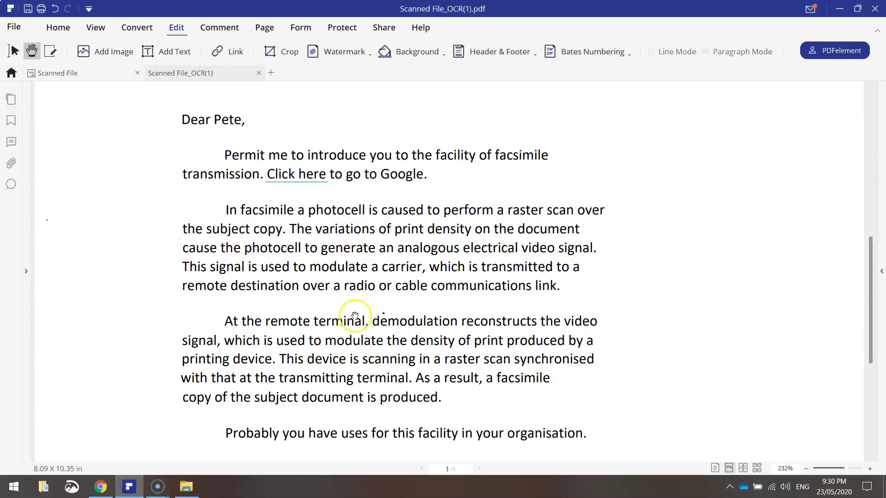
{"action": "scroll", "coordinate": [365, 257], "scroll_direction": "down", "scroll_amount": 4, "text": "ctrl"}
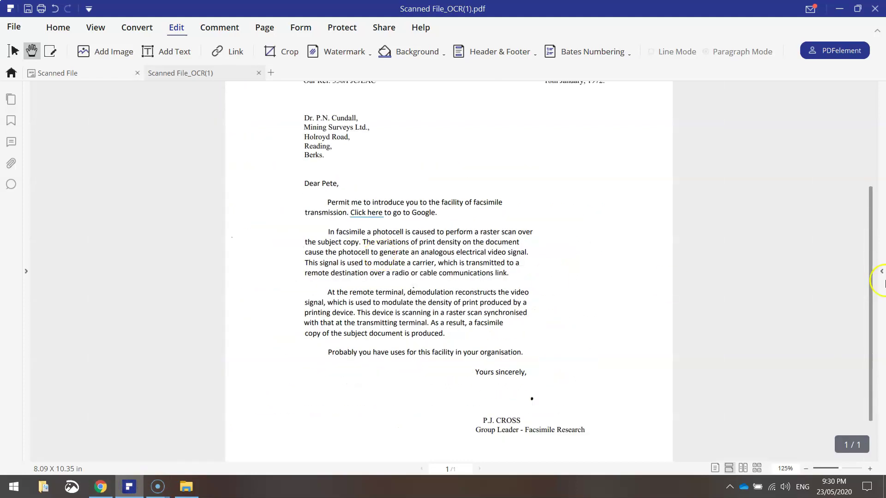
{"action": "left_click_drag", "start_coordinate": [871, 269], "coordinate": [862, 141]}
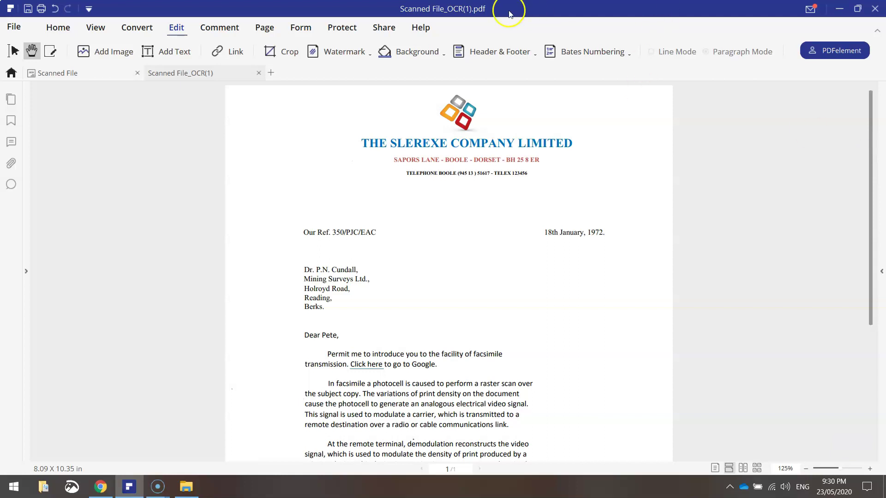
{"action": "left_click", "coordinate": [393, 25]}
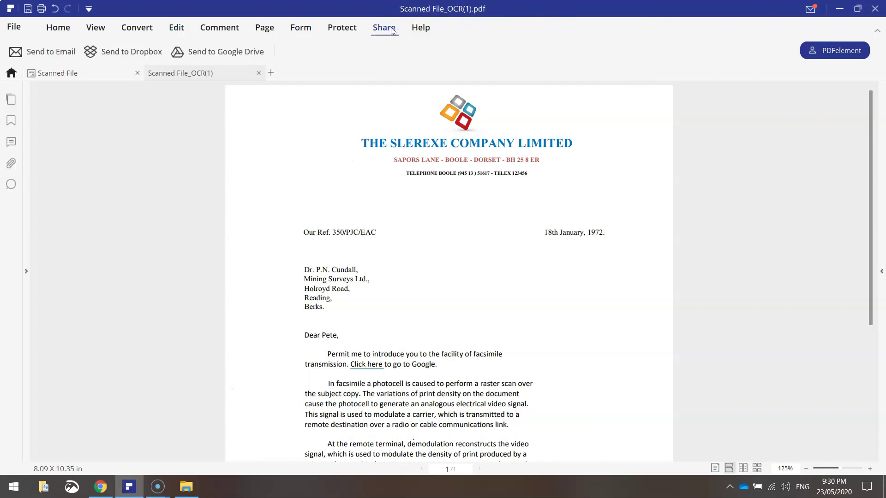
{"action": "left_click", "coordinate": [54, 57]}
{"action": "left_click", "coordinate": [143, 30]}
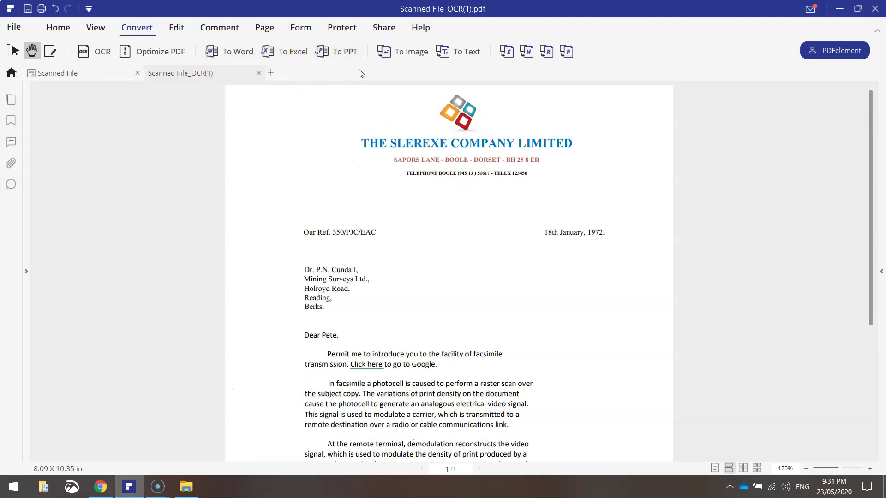
Step: Save the letter as the PDF Scanned File_OCR(1).pdf in the PDF Element folder
{"action": "left_click", "coordinate": [340, 72]}
{"action": "left_click", "coordinate": [14, 28]}
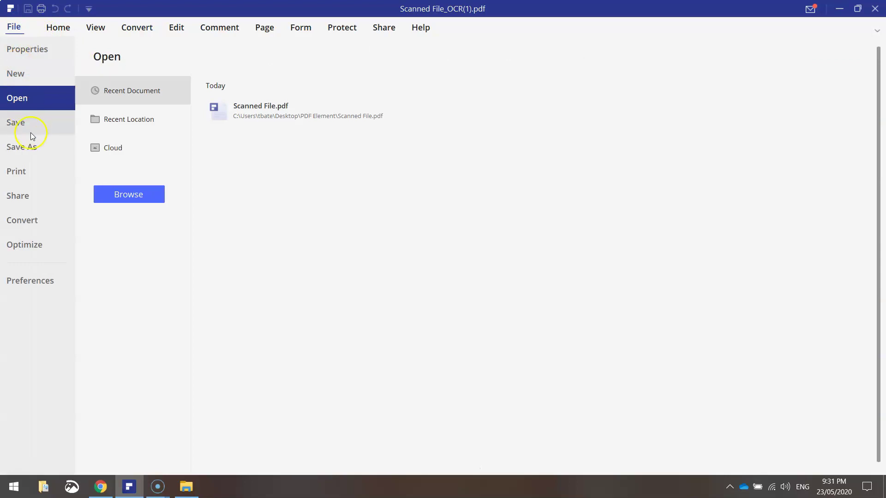
{"action": "left_click", "coordinate": [30, 146]}
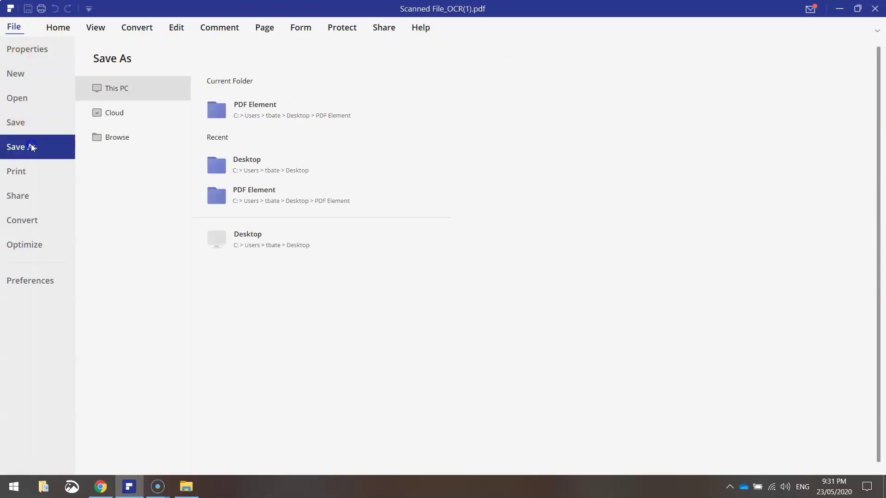
{"action": "left_click", "coordinate": [258, 113]}
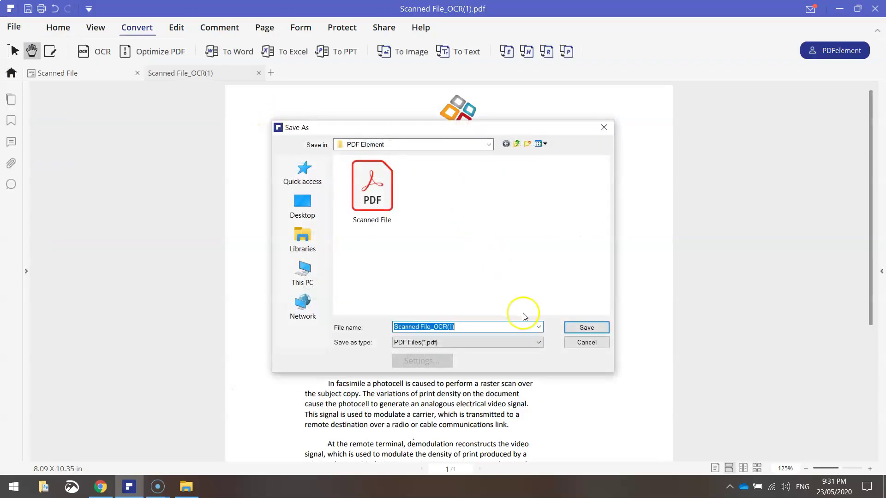
{"action": "left_click", "coordinate": [577, 328]}
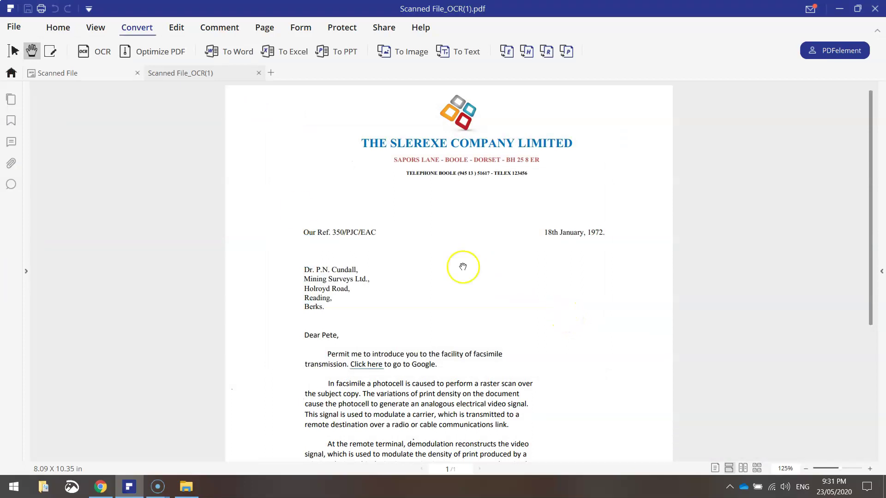
{"action": "left_click", "coordinate": [14, 29]}
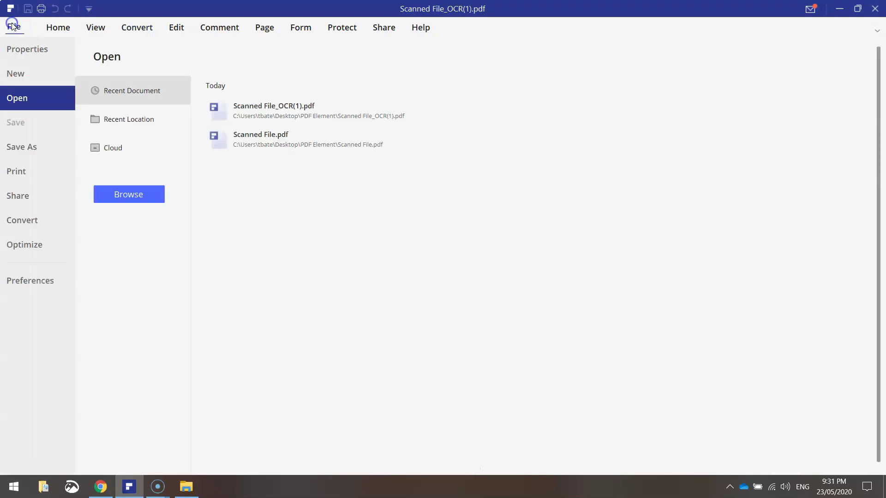
{"action": "left_click", "coordinate": [31, 146]}
{"action": "left_click", "coordinate": [224, 108]}
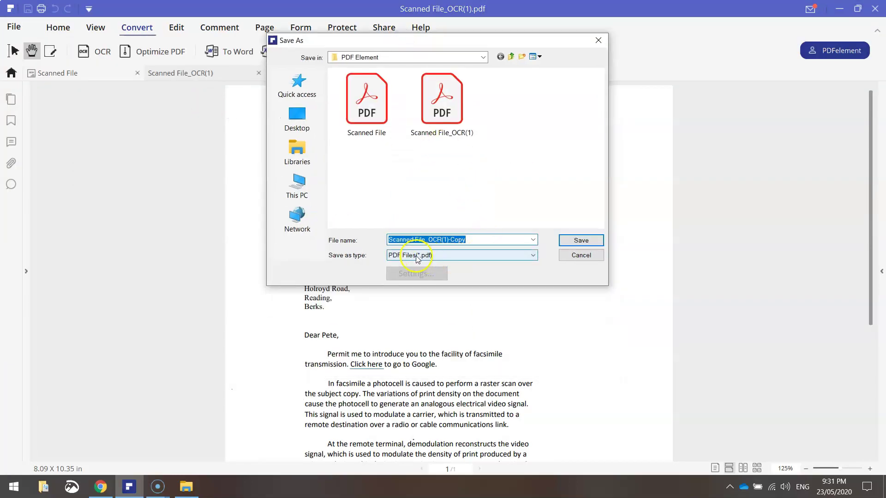
{"action": "left_click", "coordinate": [467, 256]}
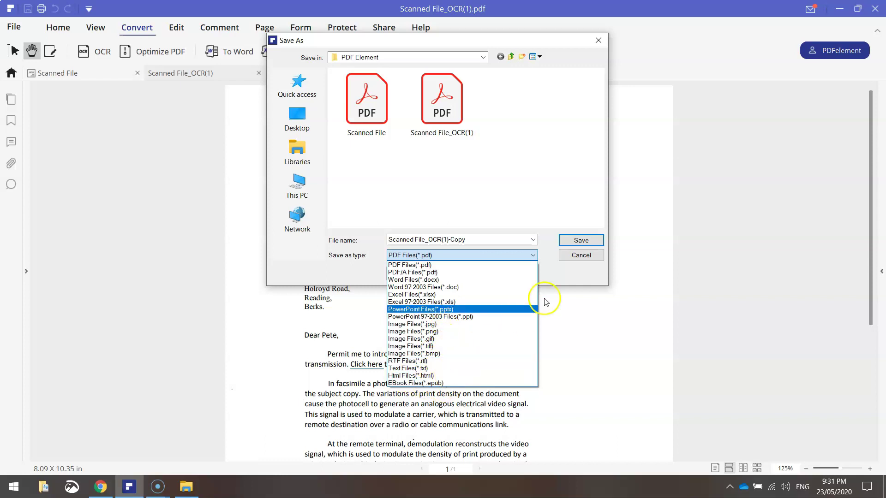
{"action": "left_click", "coordinate": [570, 260]}
{"action": "left_click", "coordinate": [569, 260]}
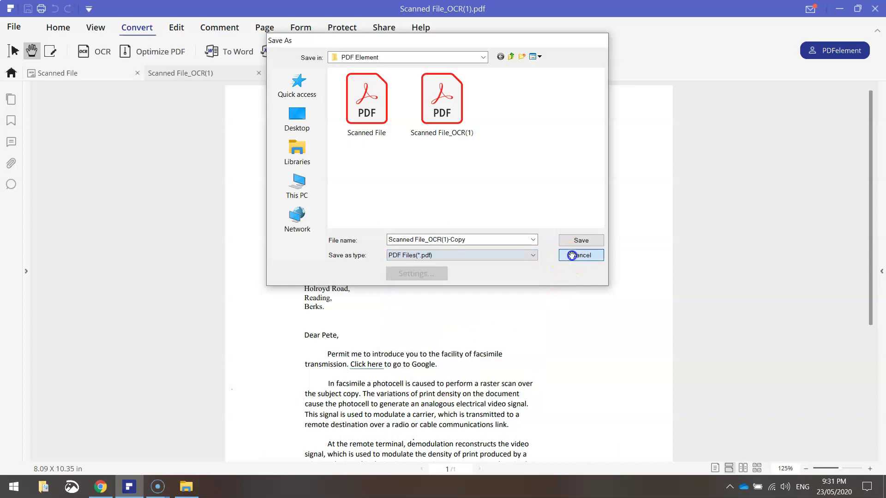
{"action": "scroll", "coordinate": [589, 346], "scroll_direction": "down", "scroll_amount": 2}
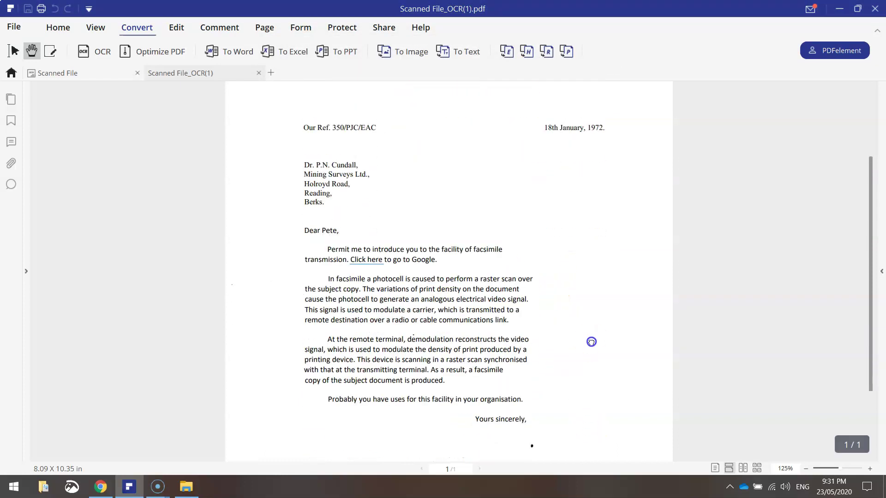
{"action": "scroll", "coordinate": [589, 421], "scroll_direction": "up", "scroll_amount": 2}
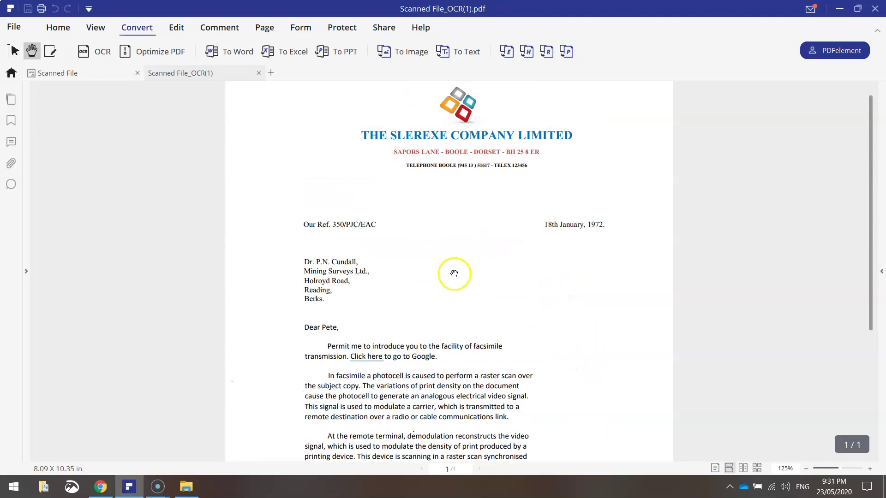
Step: Scroll through Scanned File_OCR(1).pdf in Acrobat to check the logo and text, then return to PDFelement
{"action": "left_click", "coordinate": [187, 486]}
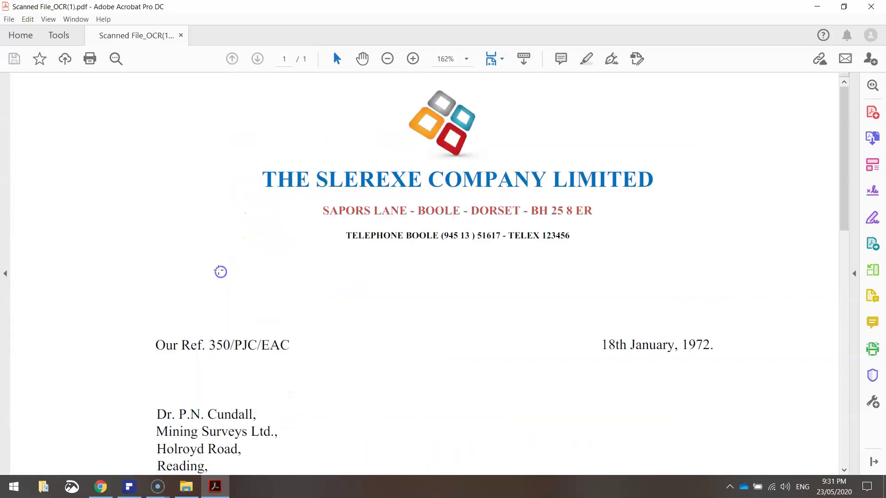
{"action": "mouse_move", "coordinate": [846, 128]}
{"action": "left_mouse_down"}
{"action": "mouse_move", "coordinate": [859, 382]}
{"action": "mouse_move", "coordinate": [870, 95]}
{"action": "left_mouse_up"}
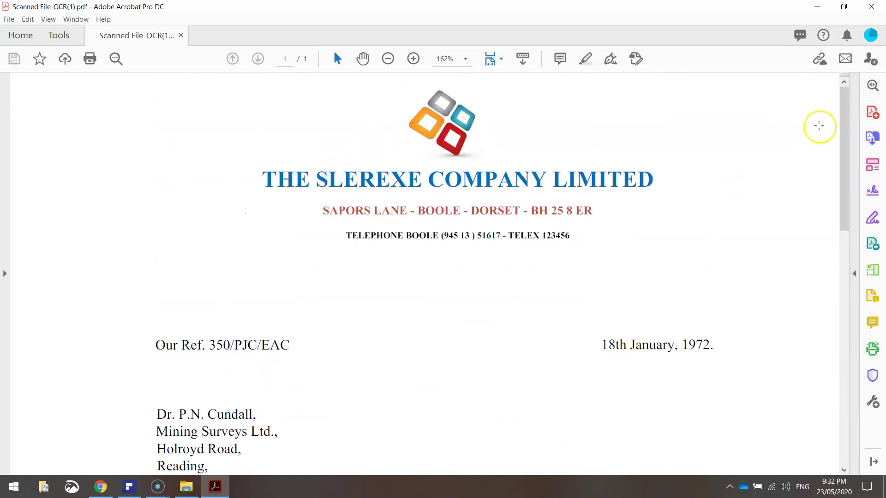
{"action": "left_click_drag", "start_coordinate": [844, 117], "coordinate": [844, 48]}
{"action": "left_click", "coordinate": [129, 486]}
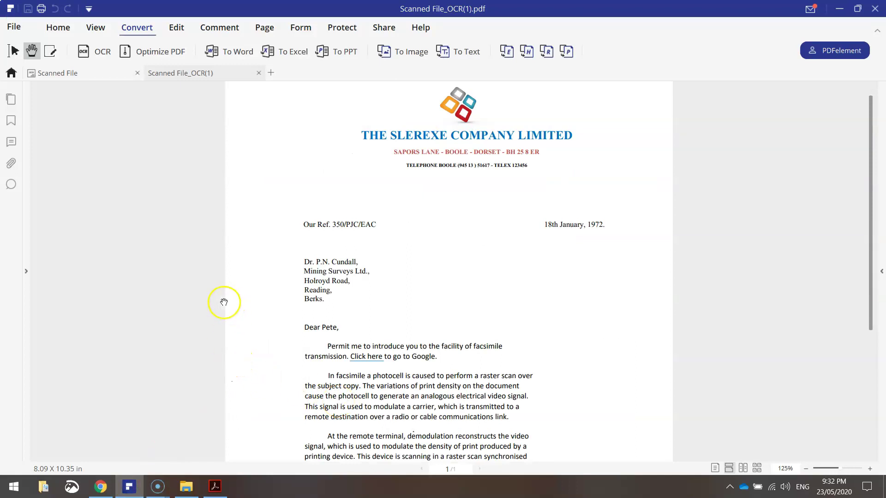
Step: Show the Form ribbon's form-building tools above the saved Slerexe letter
{"action": "left_click", "coordinate": [300, 28]}
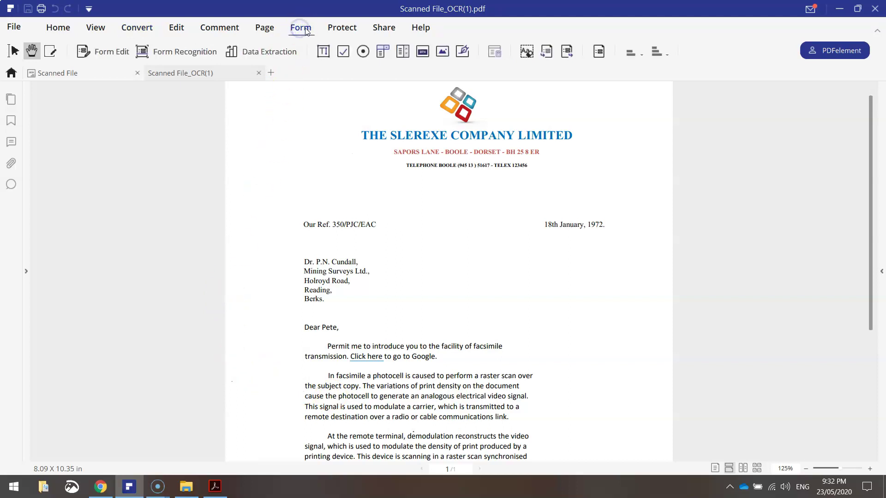